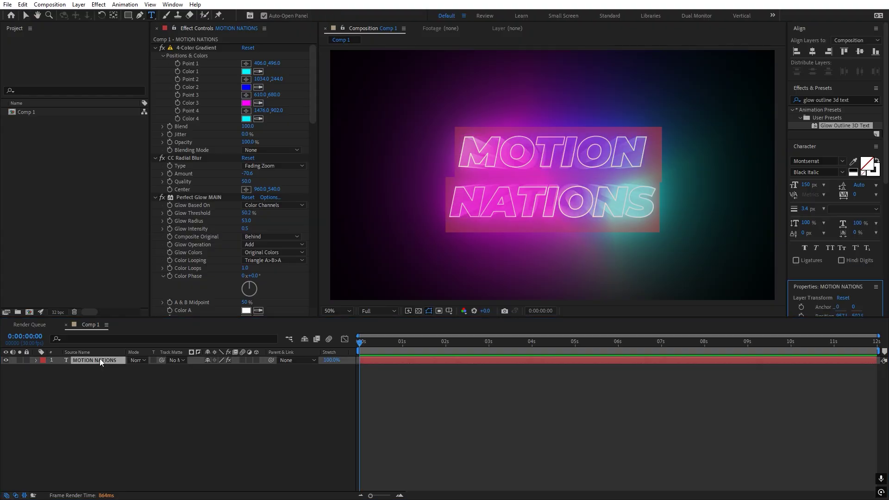
- Replace the MOTION NATIONS text with ANIMATION
type("ANIMATION")
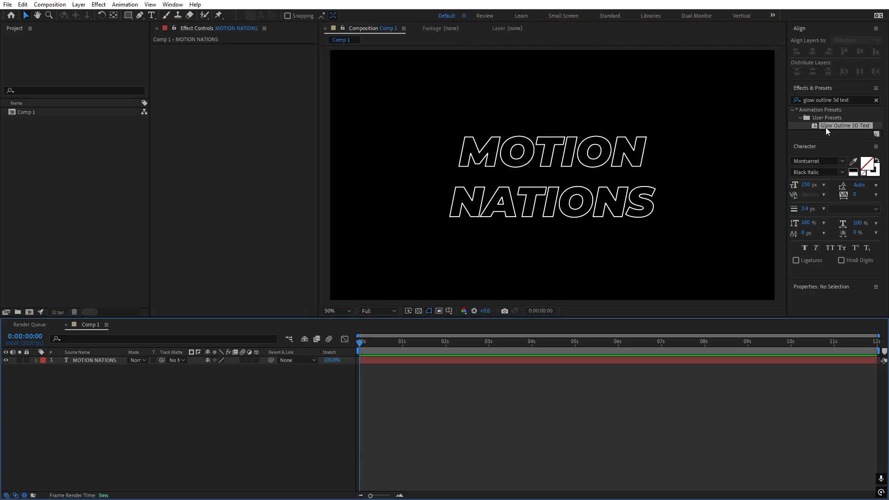
- Apply the Glow Outline 3D Text preset to the MOTION NATIONS text and look through its effect settings
left_click_drag(843, 126, 558, 162)
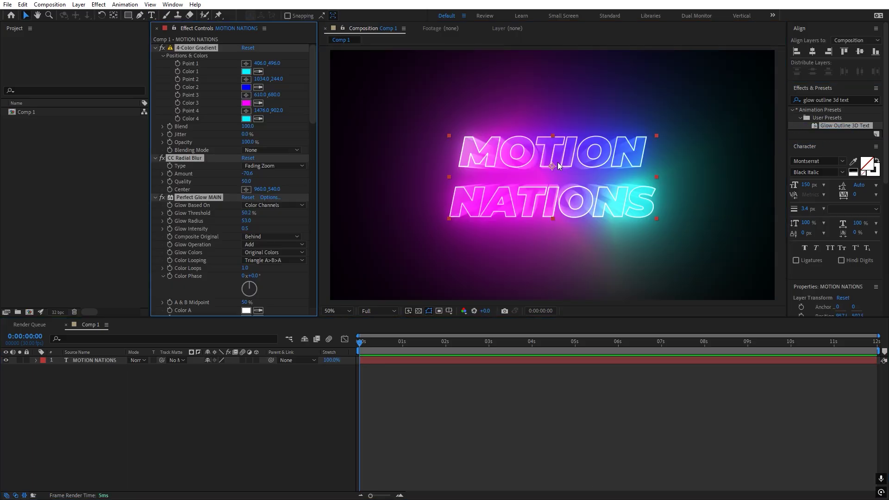
left_click(508, 440)
scroll(198, 181, "down", 5)
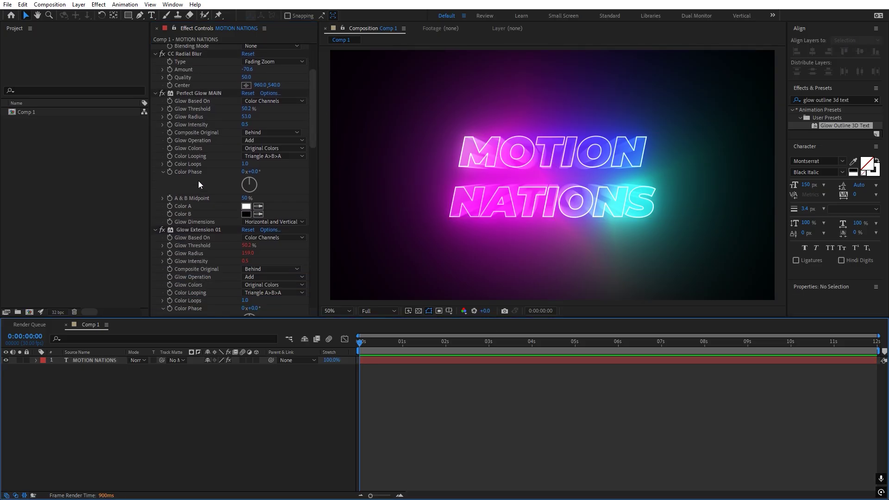
scroll(203, 205, "down", 5)
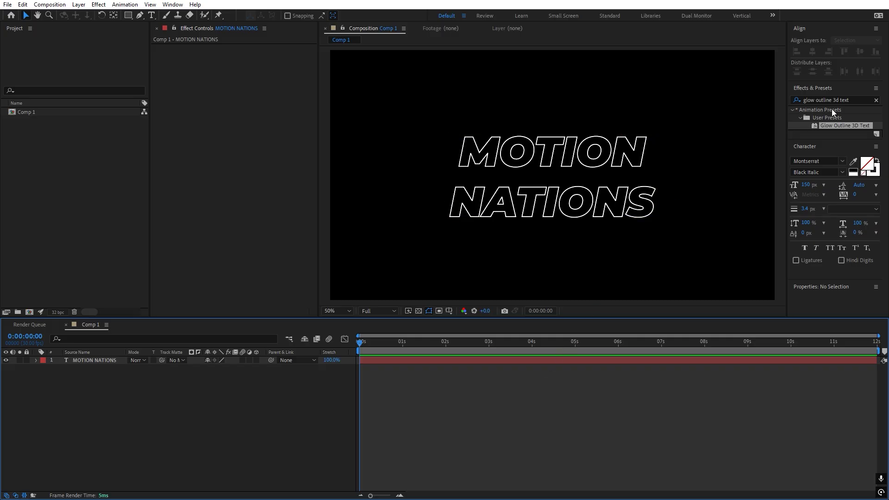
- Give the outlined MOTION NATIONS text the Glow Outline 3D Text preset and preview it along the timeline up to about three seconds
left_click_drag(842, 126, 558, 165)
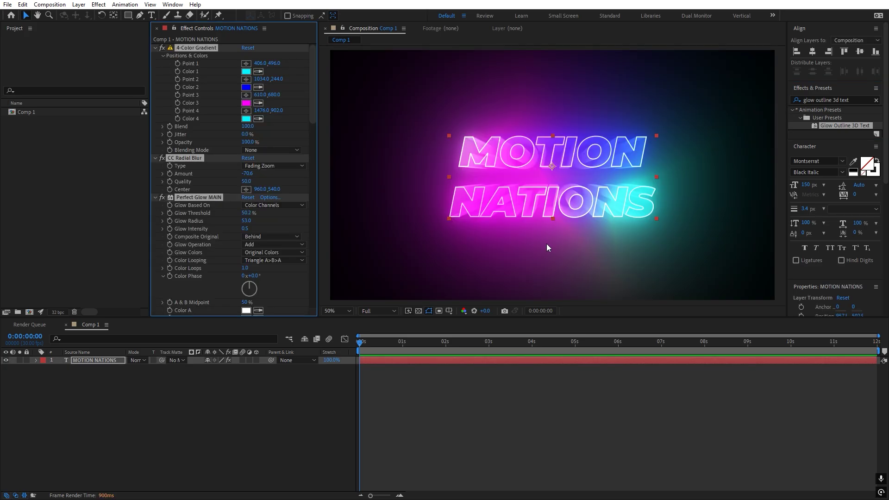
left_click(510, 442)
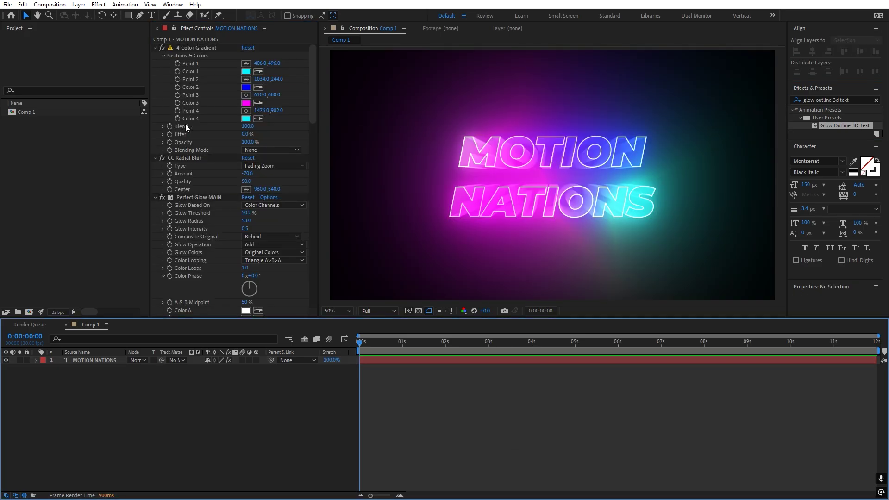
scroll(193, 158, "down", 3)
scroll(201, 192, "up", 3)
left_click_drag(365, 343, 492, 344)
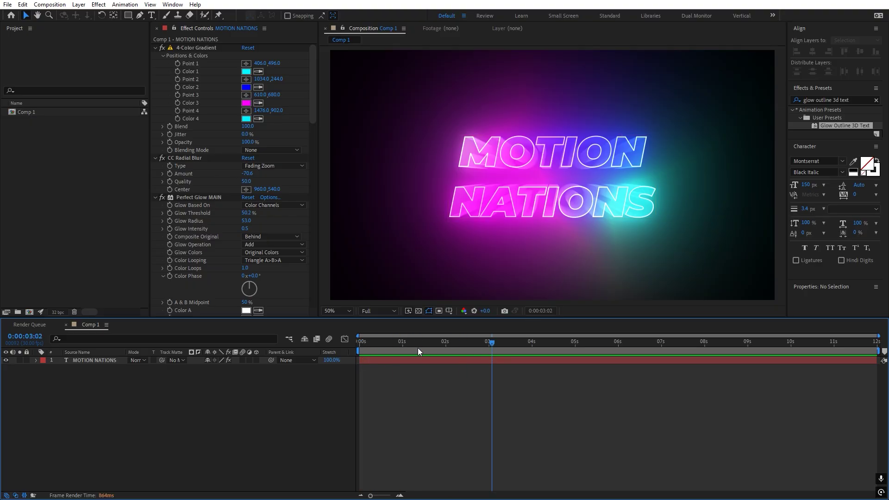
key("Home")
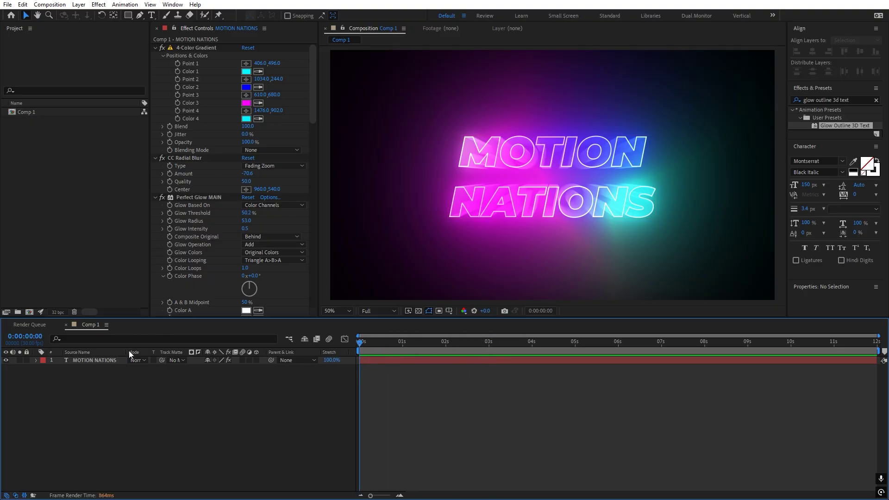
- Change the glowing text layer's wording to ANIMATION
double_click(99, 360)
type("ANIMATION")
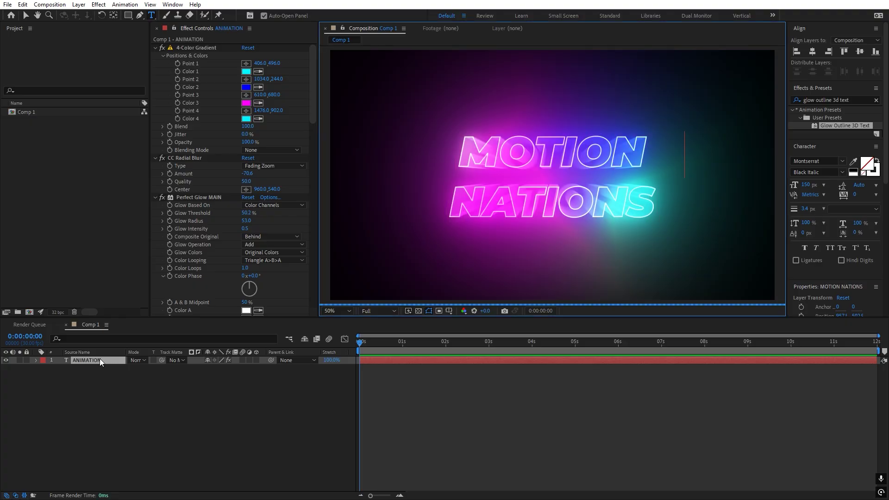
left_click(583, 492)
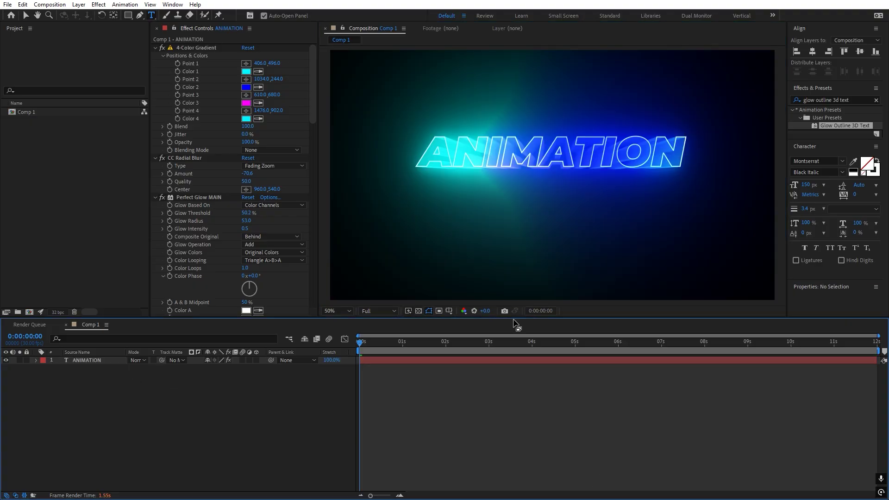
scroll(217, 166, "down", 8)
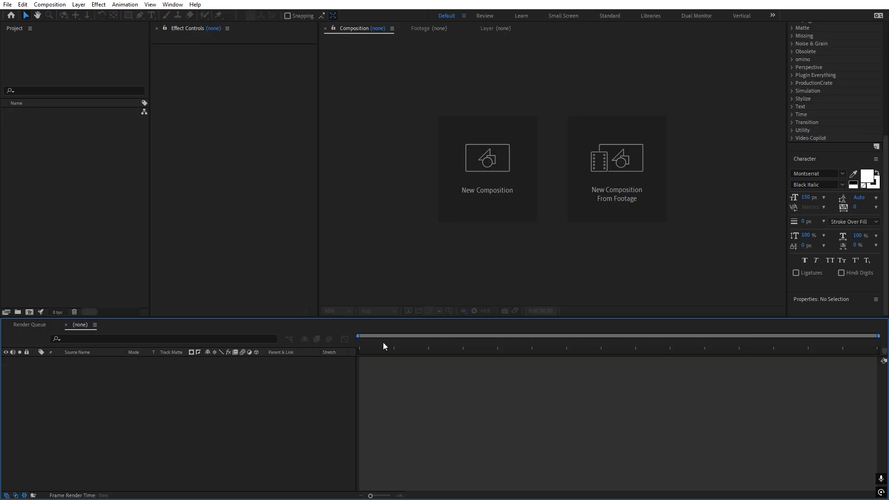
- Create a 1920x1080, 30 fps, 12-second composition named Main with a black background
left_click(50, 4)
left_click(60, 14)
type("Main")
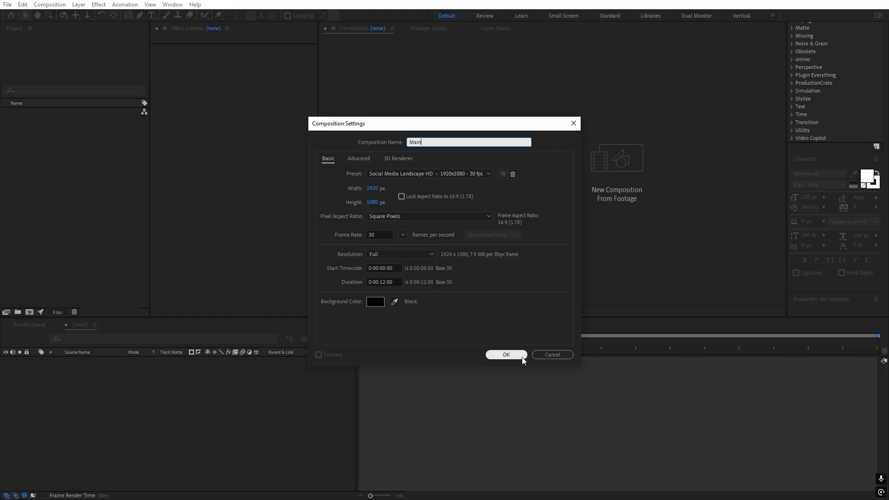
left_click(506, 355)
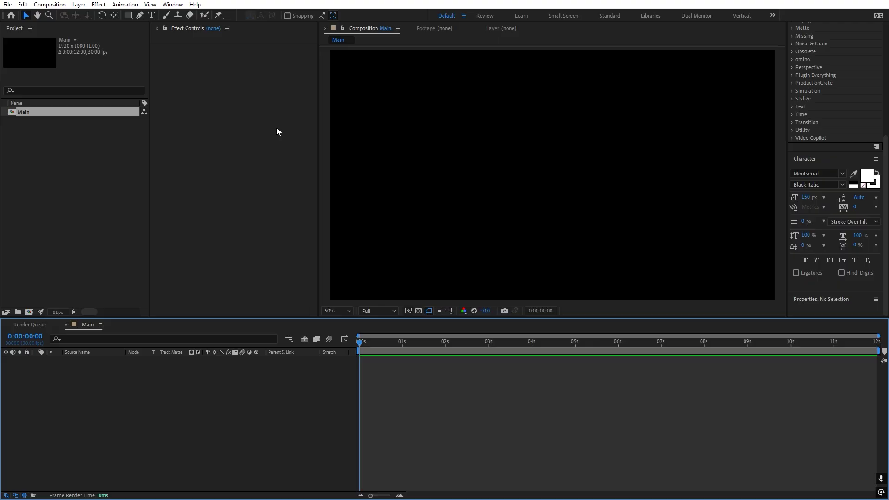
- Add a text layer reading MOTION NATIONS on two lines in white Montserrat Black Italic at 150 px
left_click(148, 15)
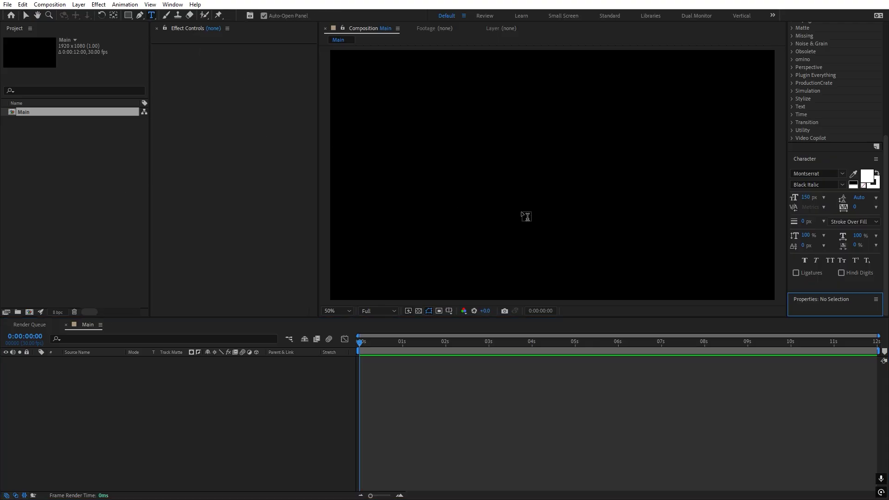
left_click(495, 156)
type("MOTION")
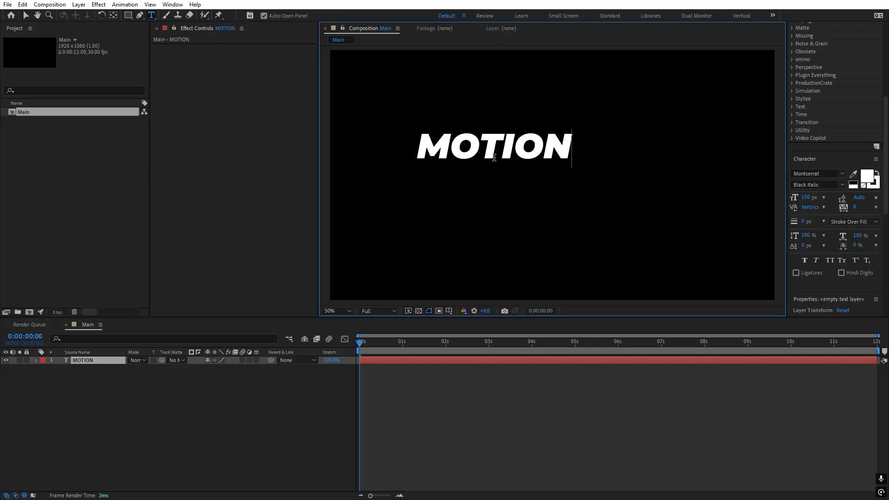
key("Return")
type("NATIONS")
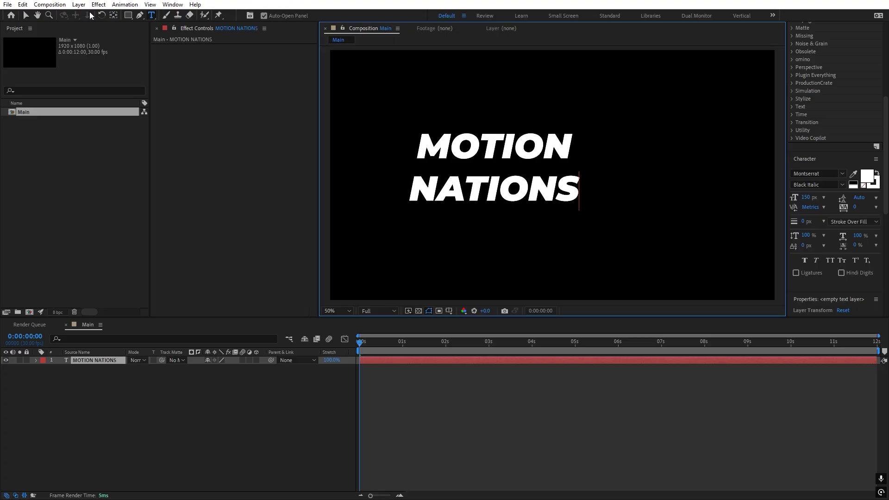
- Enlarge the MOTION NATIONS text to about 112% and move it near the middle of the frame, at about 950, 462
left_click(25, 15)
left_click(587, 134)
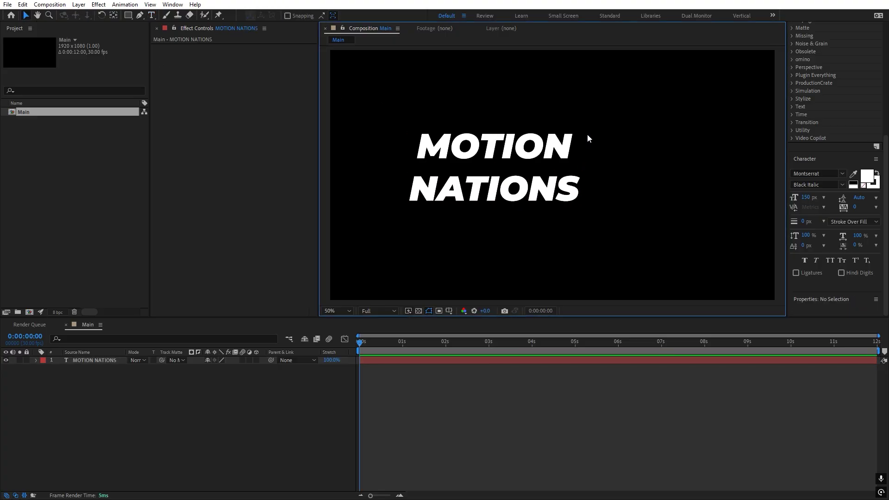
left_click(577, 134)
left_click(585, 133)
left_click(575, 133)
left_click_drag(579, 132, 626, 145)
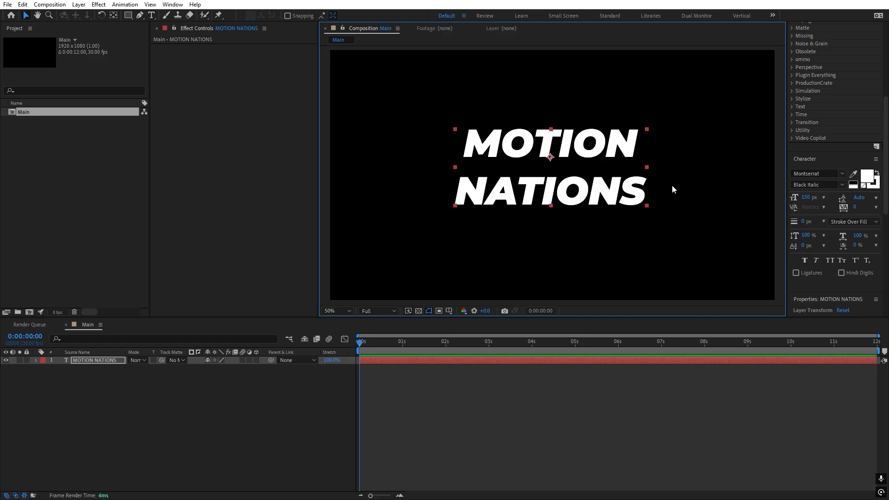
- With the Character settings shown, turn off the text's fill and give it a white stroke 3.6 px wide
left_click(807, 159)
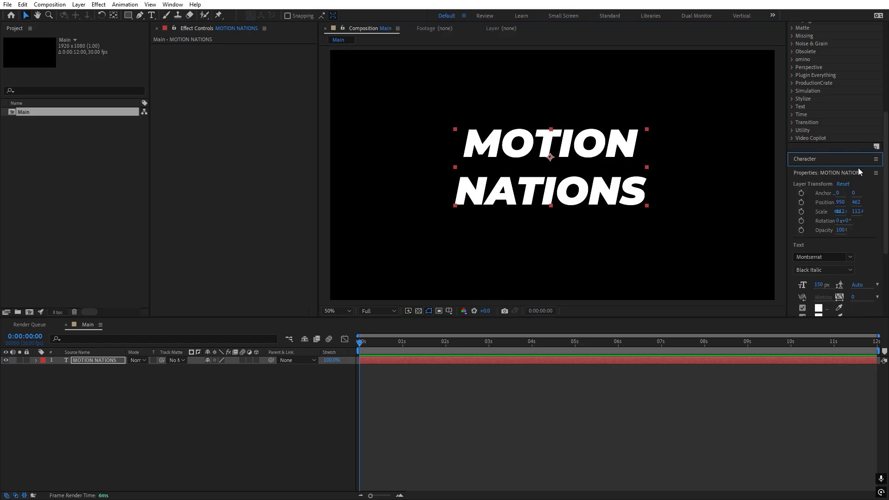
left_click(824, 163)
left_click(173, 4)
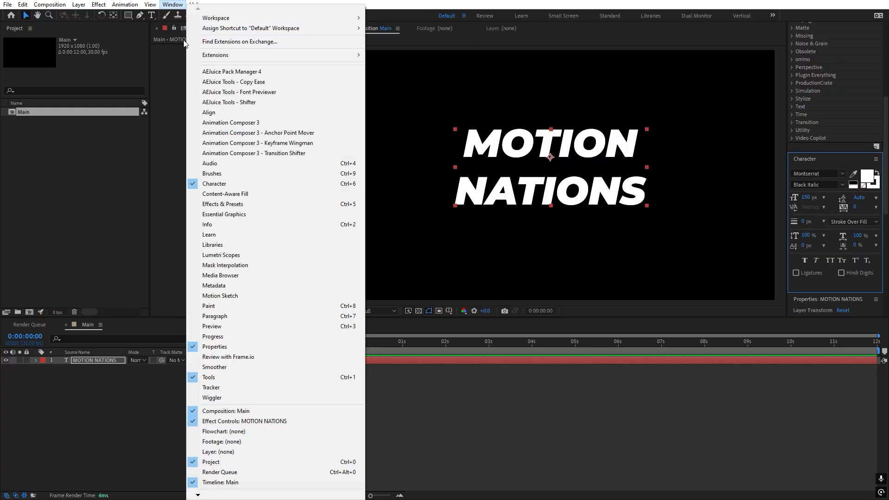
left_click(214, 184)
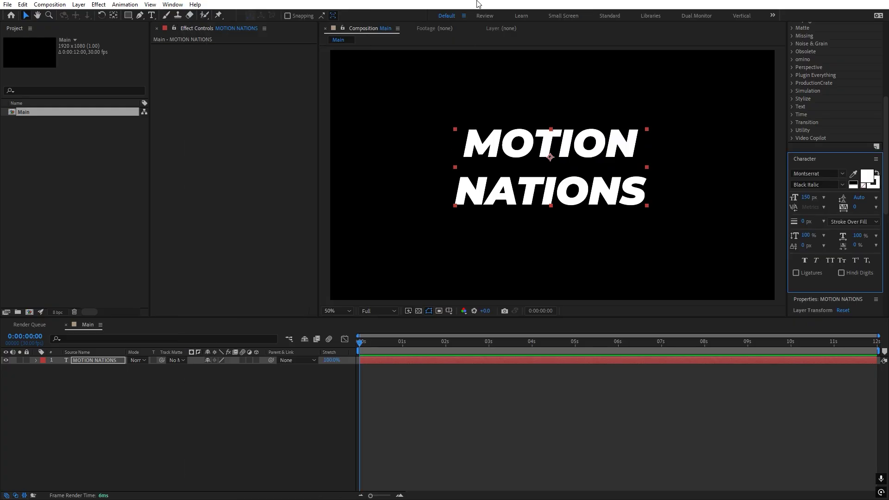
left_click(864, 187)
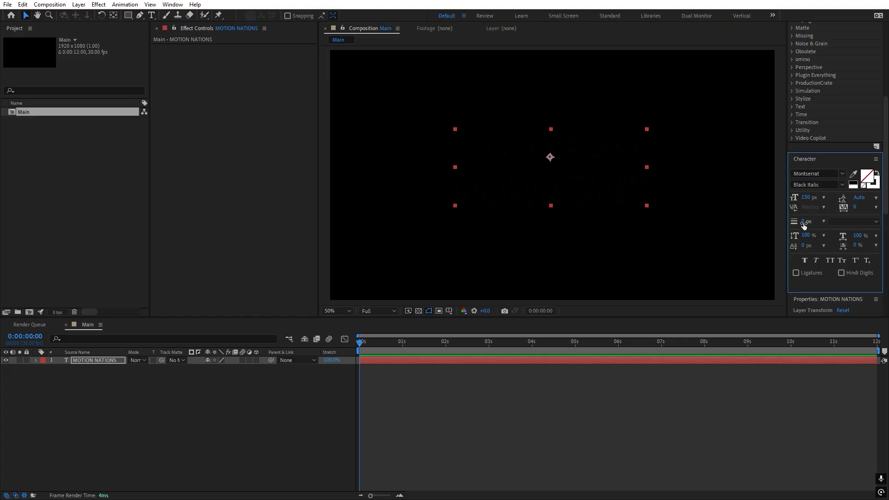
left_click_drag(804, 226, 824, 225)
key("F2")
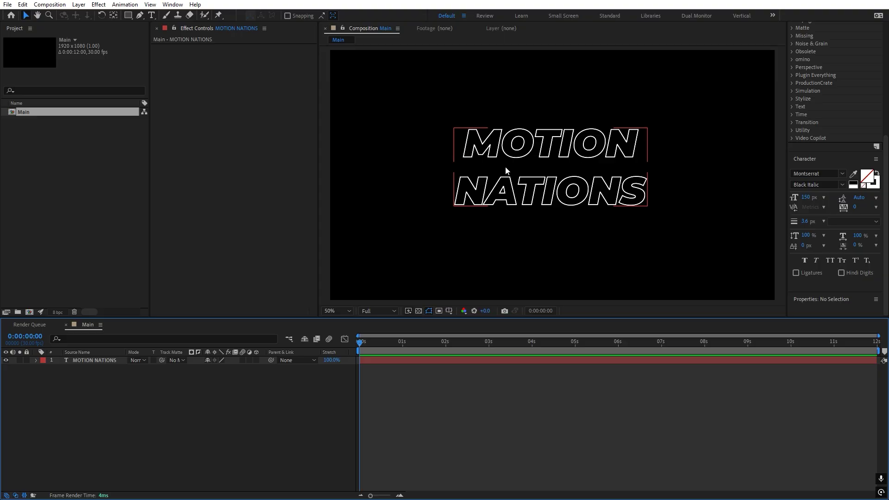
- Find the 4-Color Gradient effect and apply it to the MOTION NATIONS text layer
left_click(103, 364)
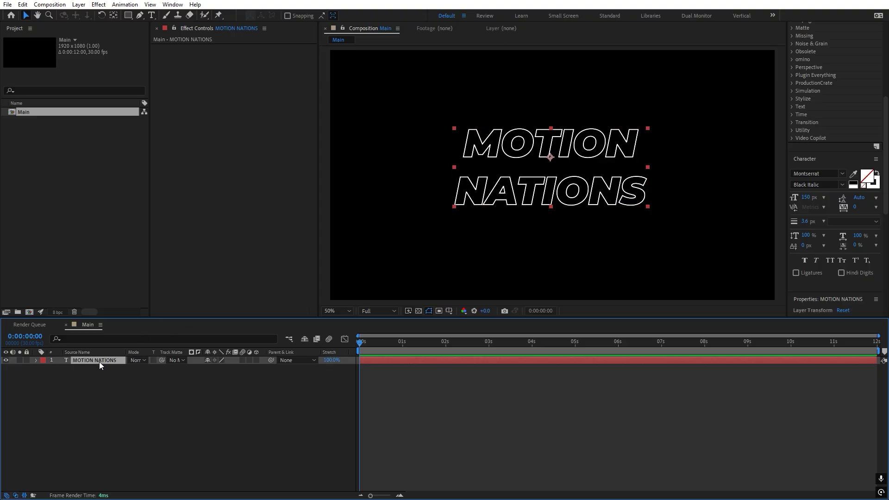
left_click(829, 96)
left_click(828, 101)
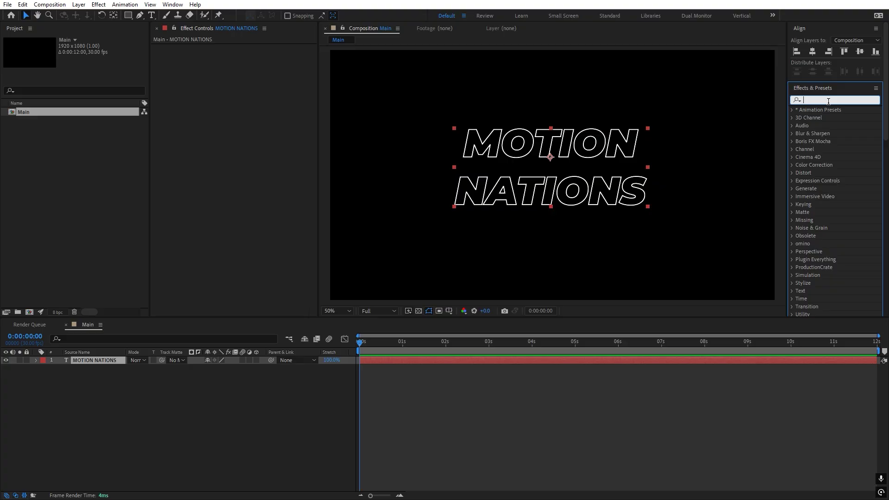
type("gradi")
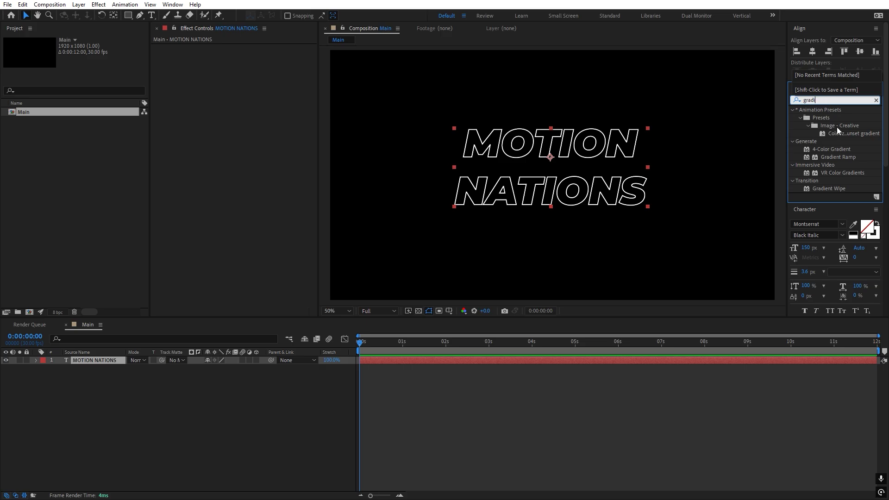
left_click_drag(831, 149, 504, 161)
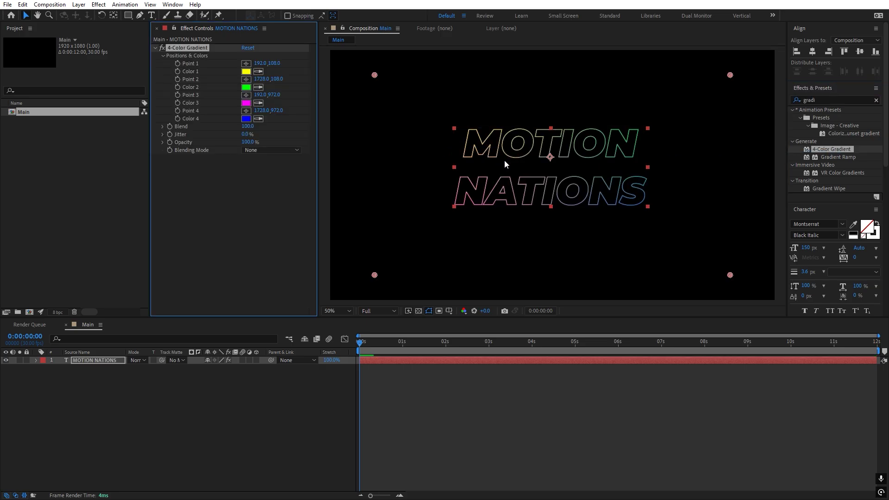
- Move the gradient's color points close around the text, with Point 1 at about 440, 518 and Point 3 at about 768, 400
left_click_drag(375, 75, 440, 123)
left_click_drag(374, 275, 493, 194)
left_click_drag(440, 123, 427, 168)
left_click_drag(494, 194, 508, 143)
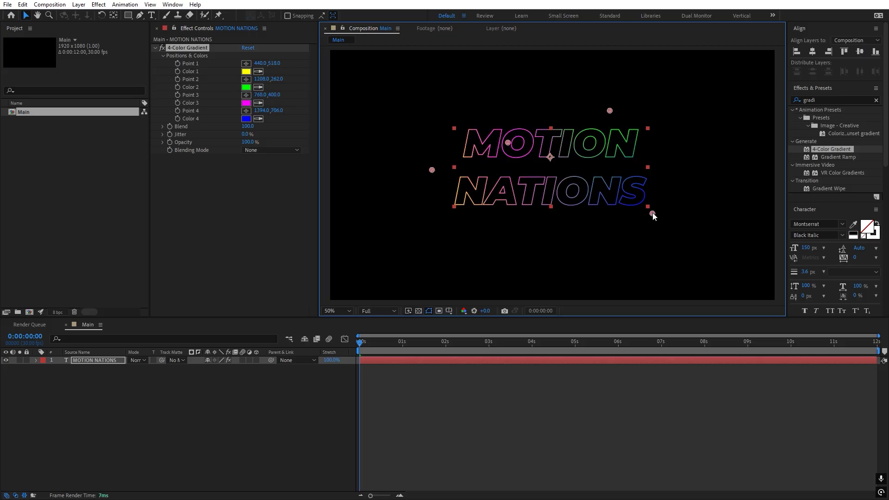
- Set the gradient's Color 1 to cyan 00FFEA, Color 2 to blue and Color 4 to cyan
left_click(246, 72)
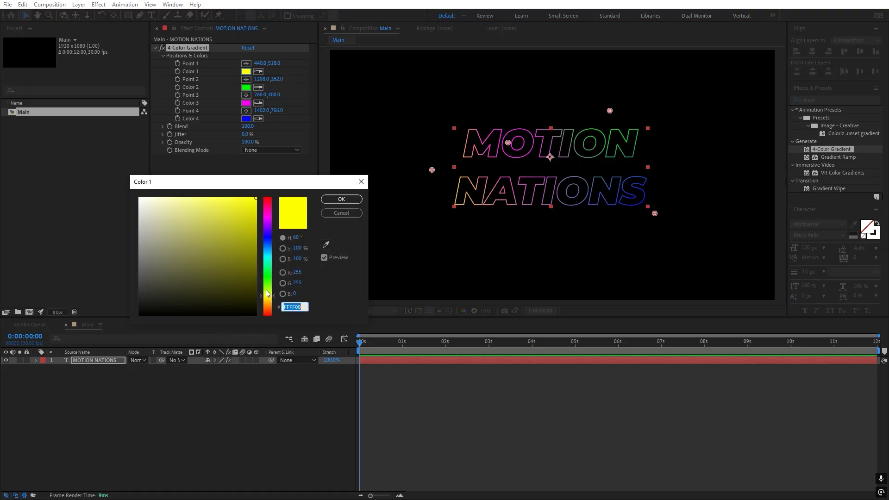
left_click_drag(268, 295, 268, 261)
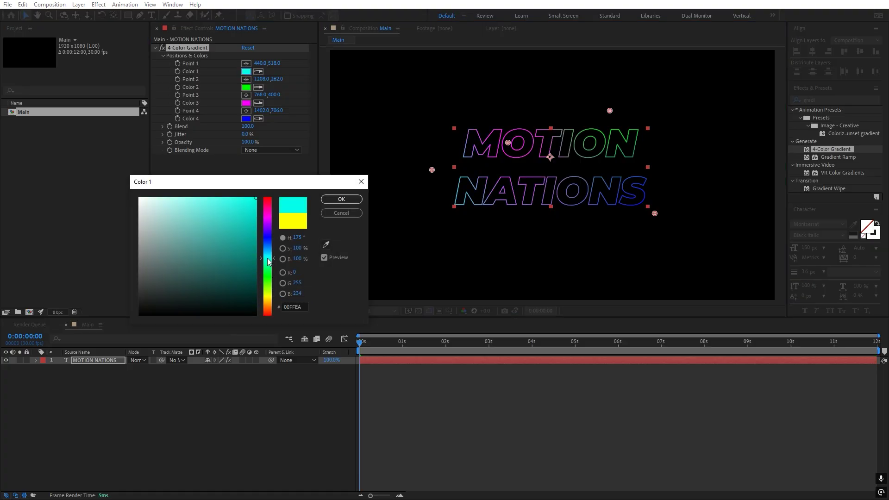
left_click(345, 199)
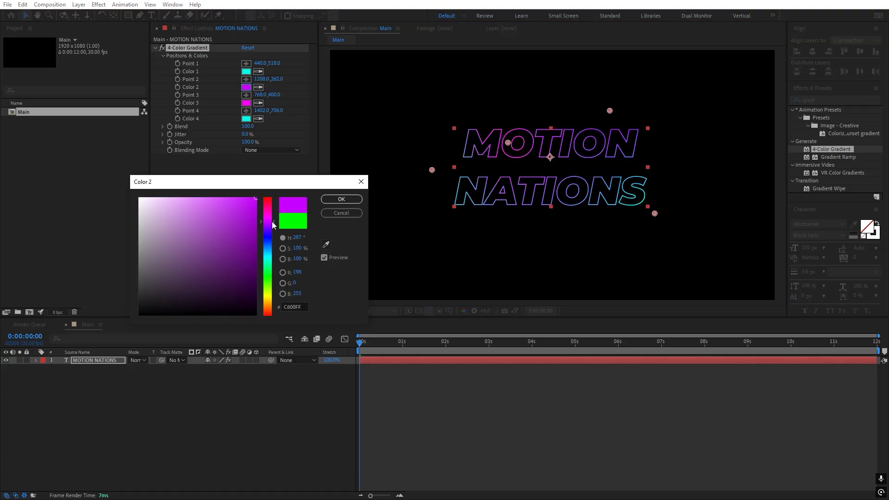
left_click_drag(273, 225, 273, 238)
left_click(341, 199)
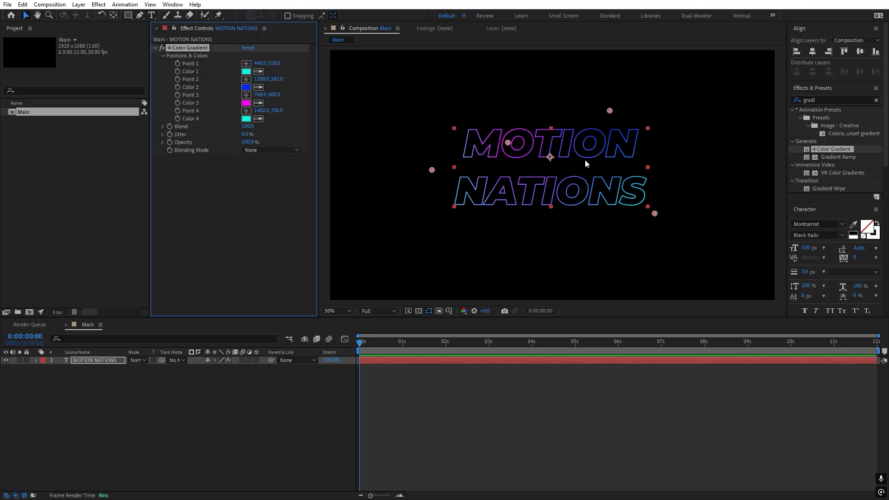
left_click(191, 252)
- Find the CC Radial Blur effect, apply it to the MOTION NATIONS layer and set its type to Fading Zoom
double_click(823, 100)
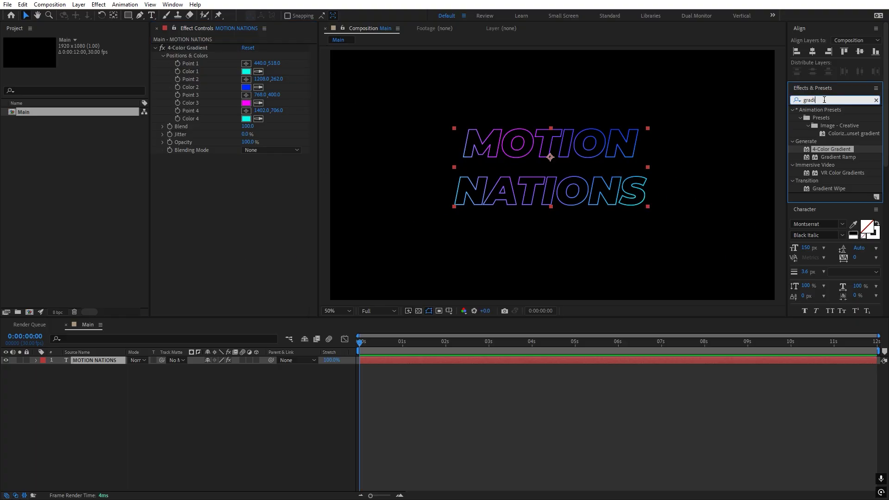
type("cc rad")
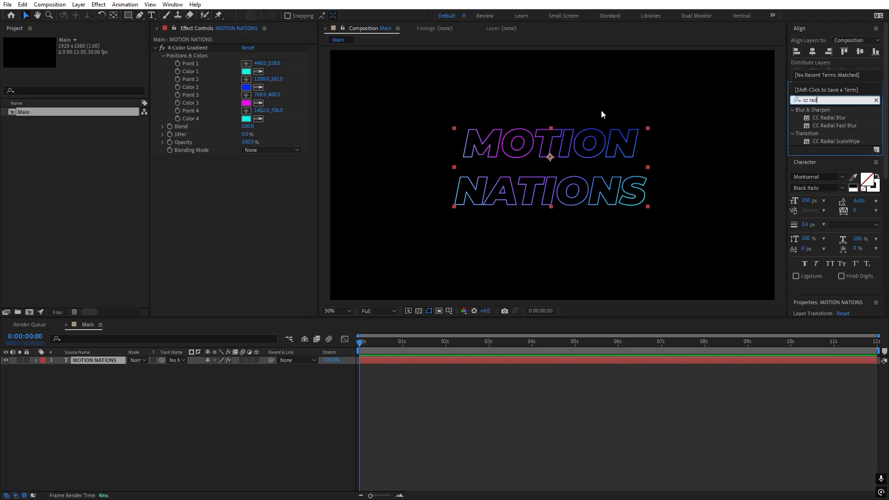
left_click_drag(823, 119, 252, 217)
left_click(262, 166)
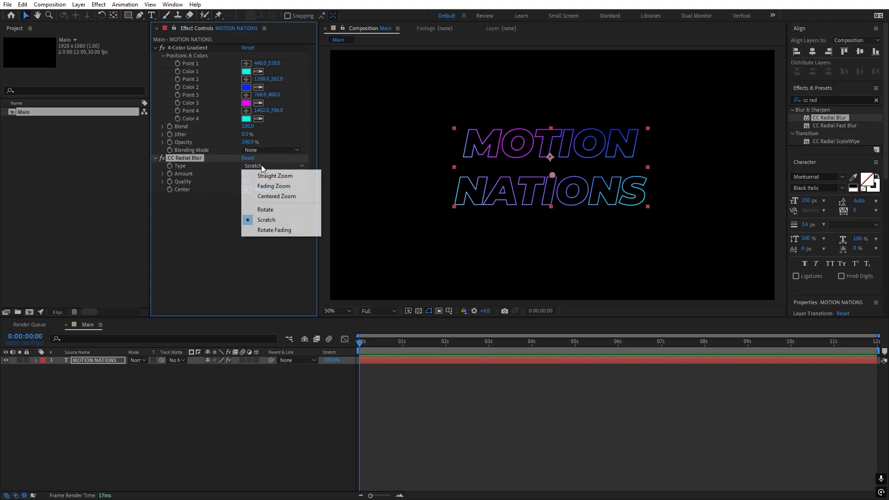
left_click(262, 185)
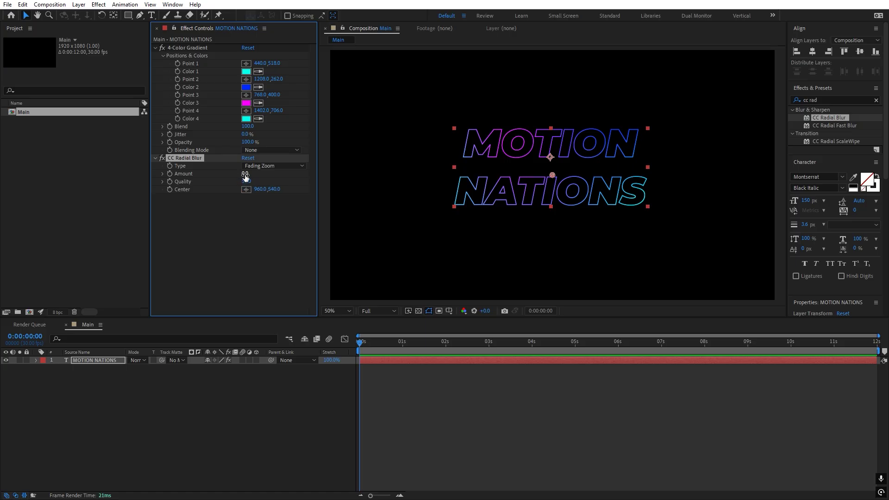
- Set the CC Radial Blur's Amount to -70
left_click_drag(242, 175, 217, 175)
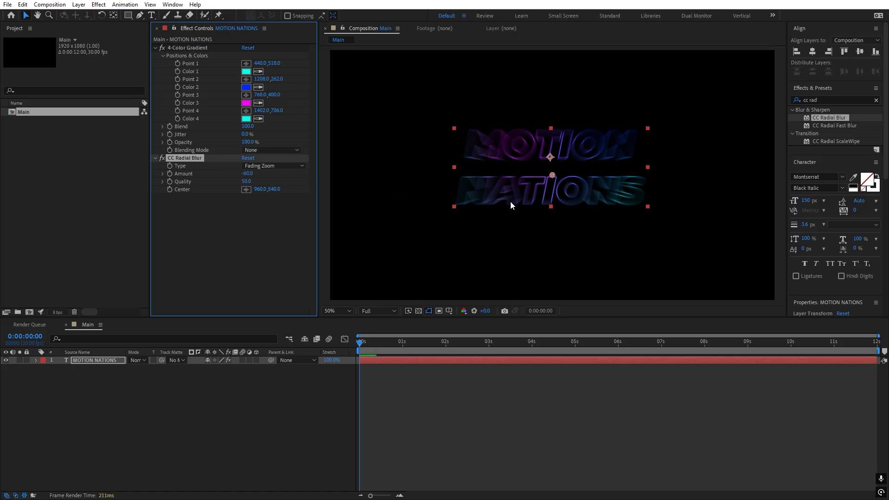
left_click(247, 173)
left_click(244, 234)
left_click(248, 174)
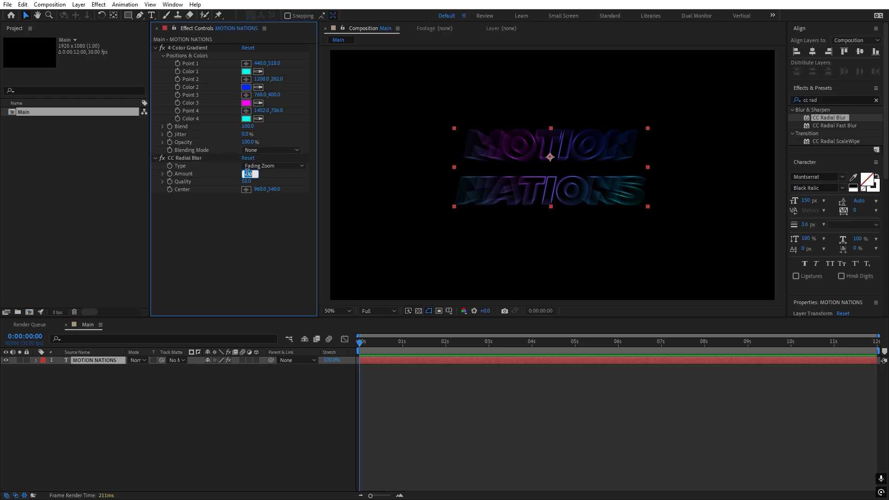
type("-70")
key("Return")
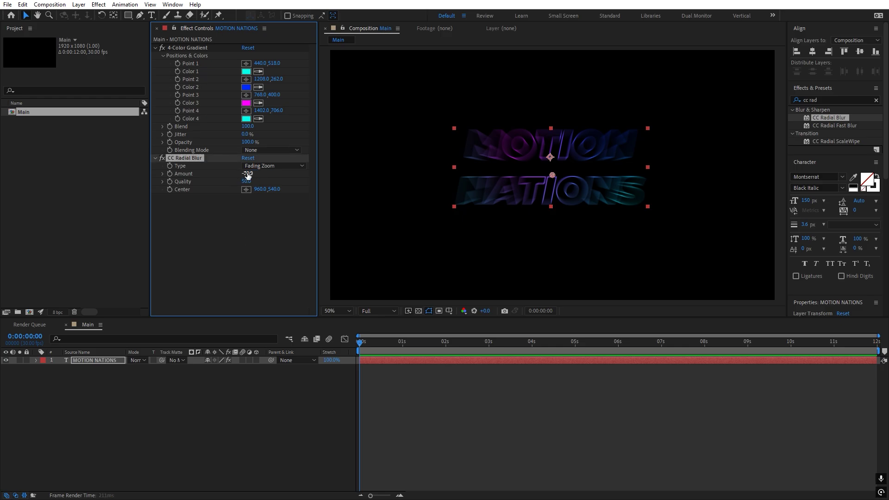
left_click(236, 257)
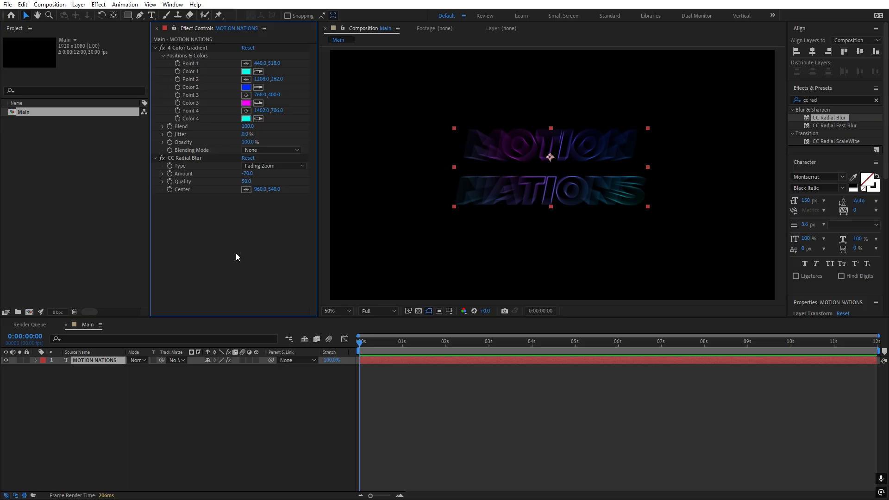
- Set the project's color bit depth to 32 bits per channel (float)
left_click(57, 312)
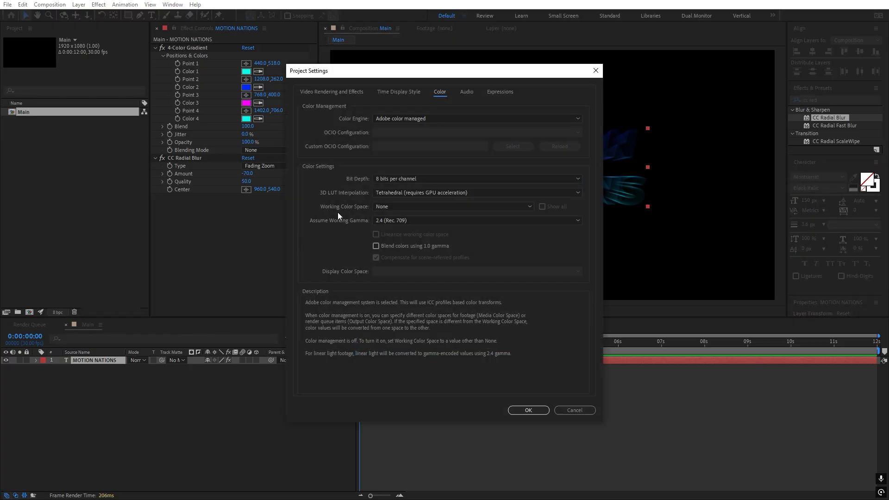
left_click(383, 179)
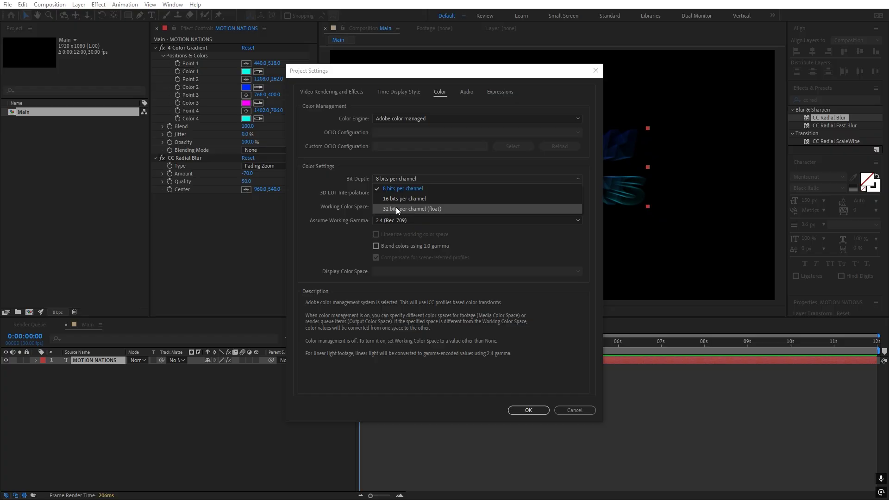
left_click(396, 207)
left_click(393, 179)
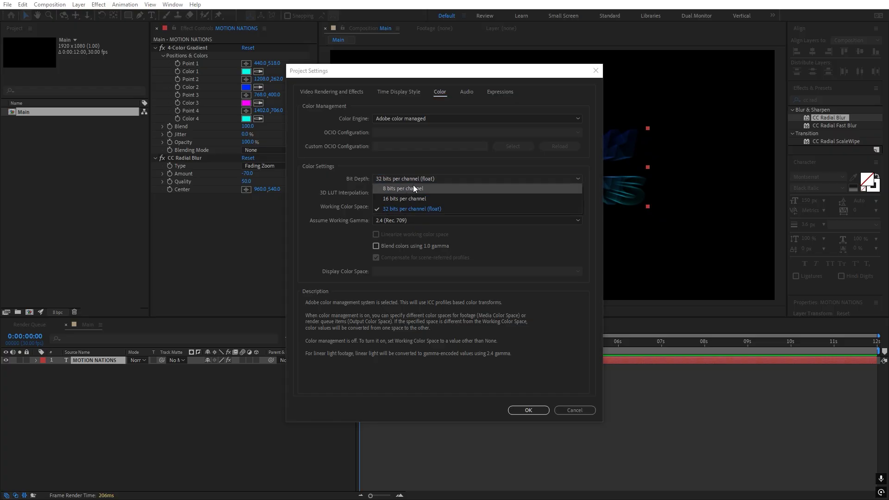
left_click(339, 193)
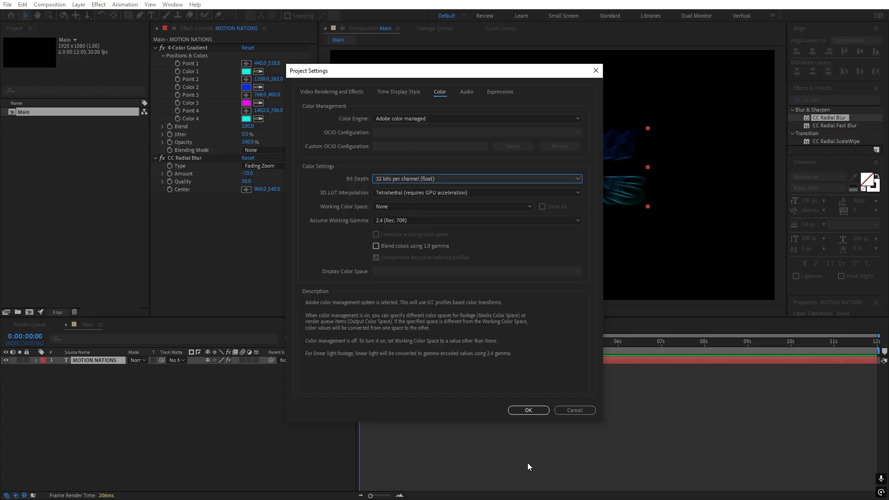
left_click(528, 409)
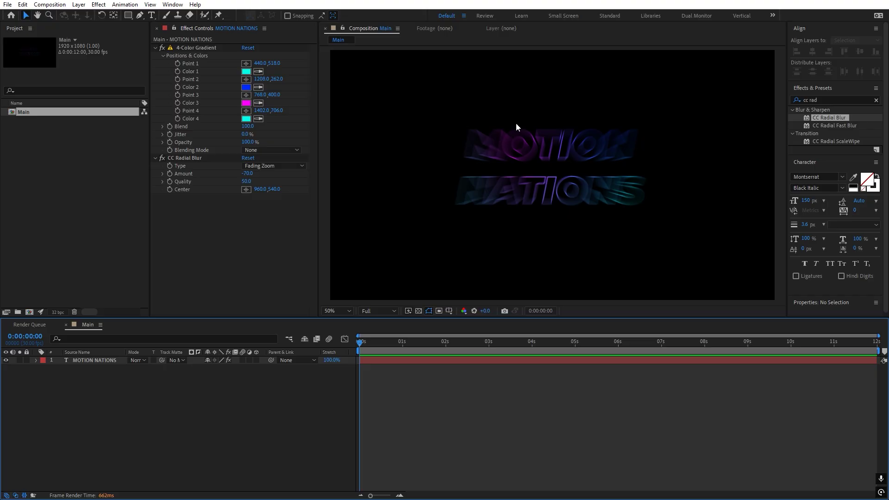
- Find the Stylize Glow effect and apply it to the text layer after the radial blur
left_click(876, 100)
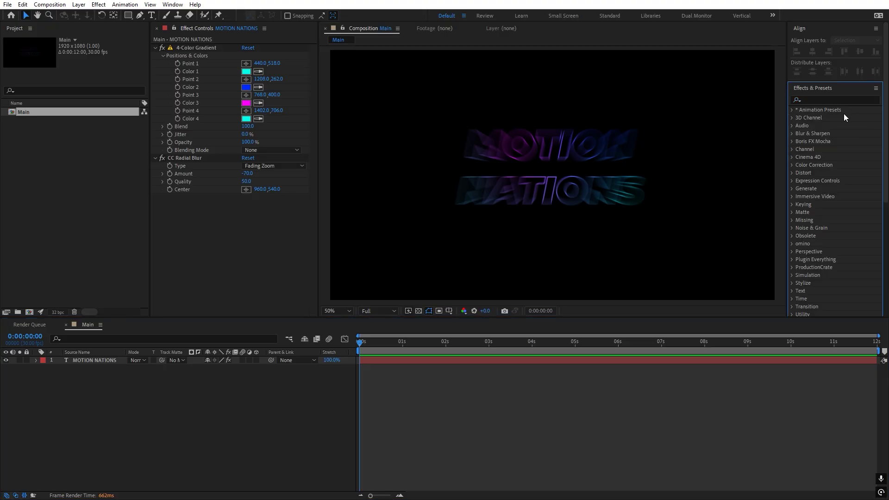
left_click(836, 97)
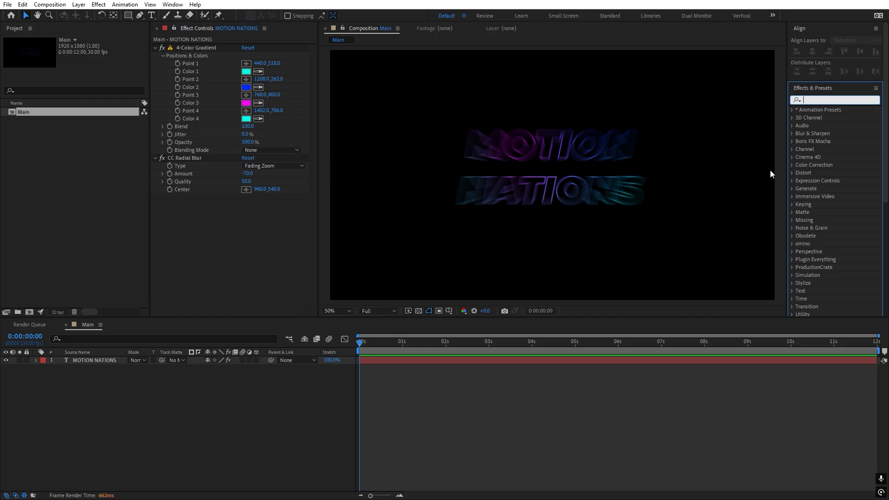
type("glow")
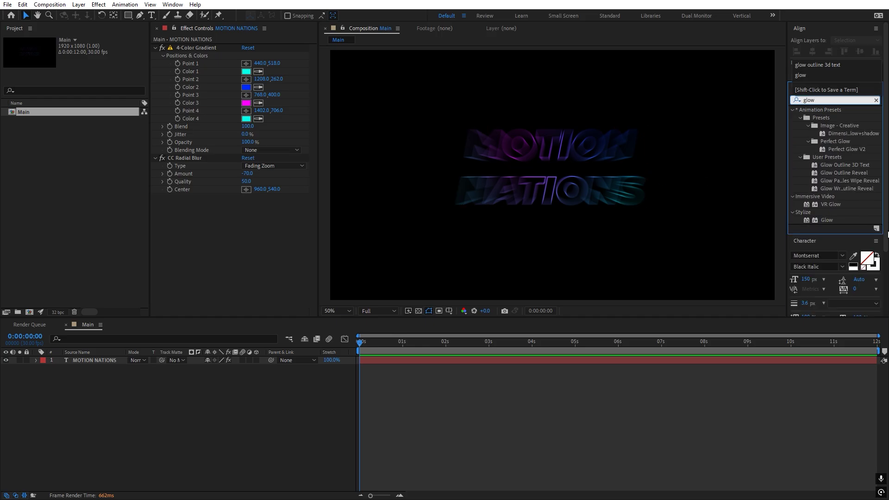
left_click_drag(826, 221, 206, 232)
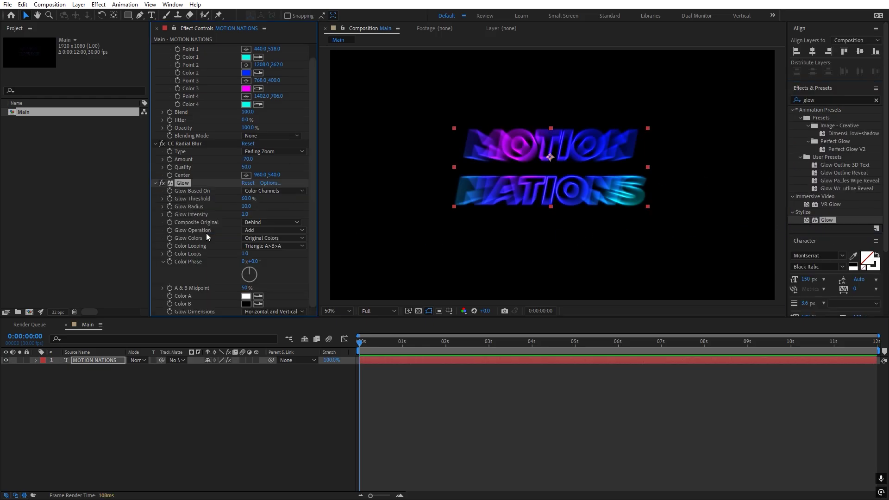
- Set the Glow's threshold to 50%, its radius to 53 and its intensity to 0.5
left_click(244, 199)
type("50")
key("Tab")
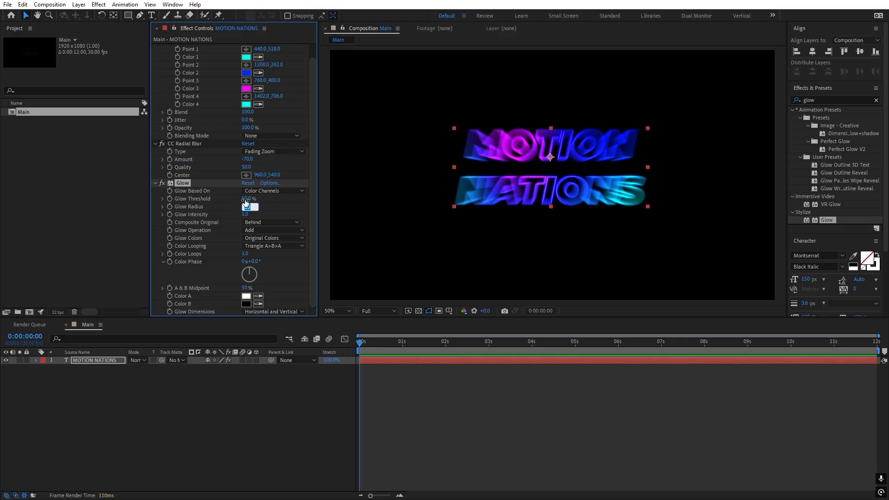
type("53")
key("Tab")
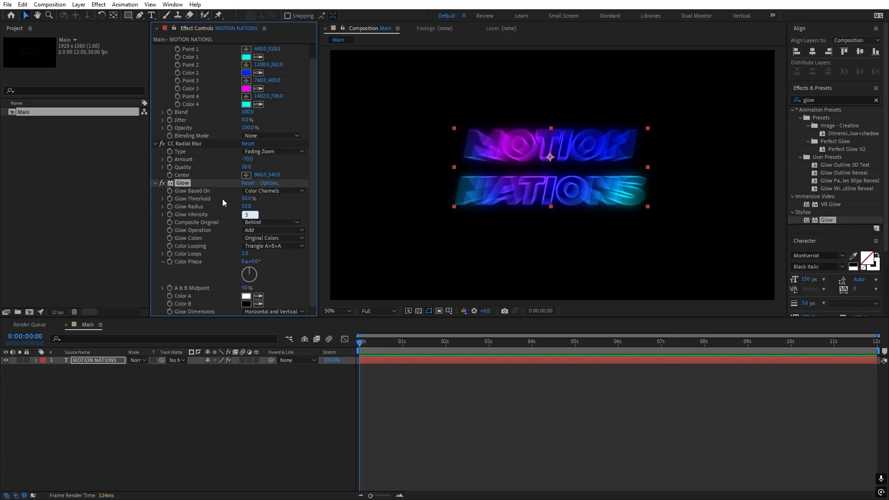
key("Return")
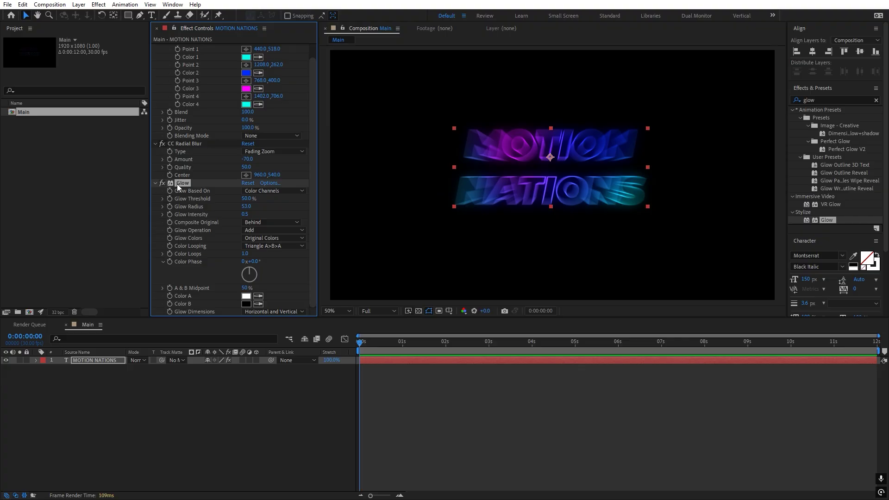
- Duplicate the Glow effect and set the copy's radius to 160
key("ctrl+d")
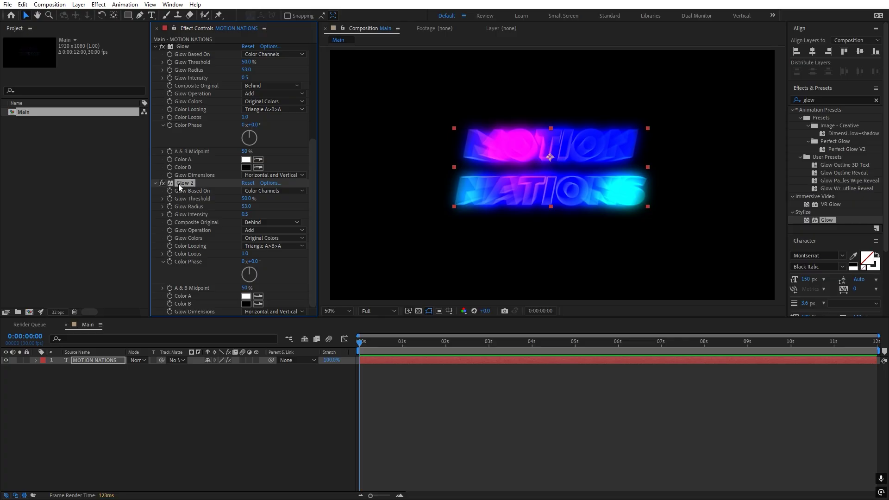
left_click(245, 207)
type("160")
key("Return")
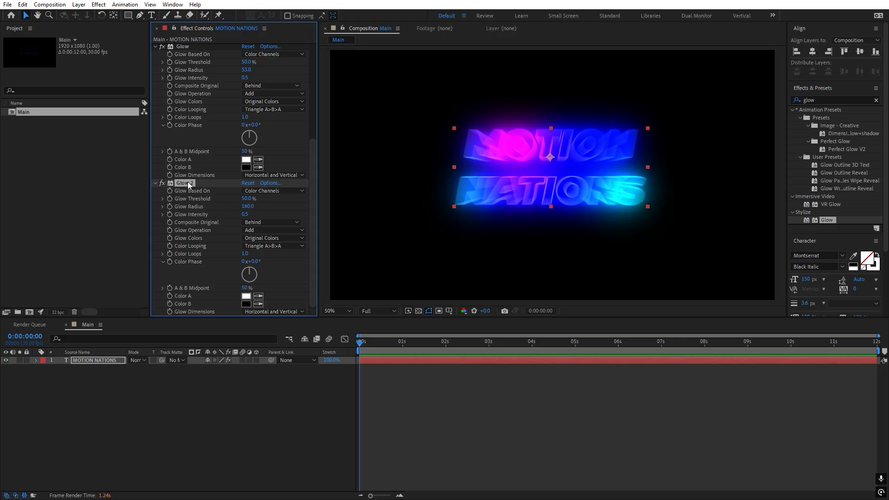
- Duplicate the second Glow effect and set the new copy's radius to 450
key("ctrl+d")
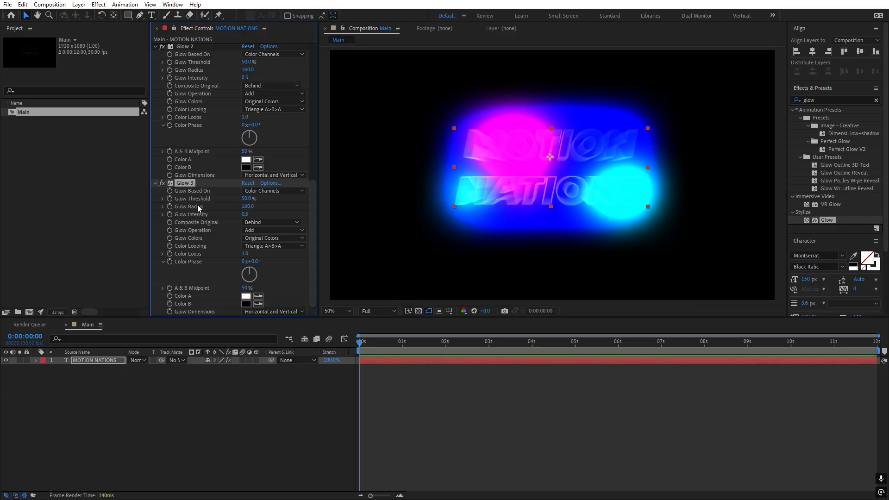
left_click(250, 207)
type("450")
key("Return")
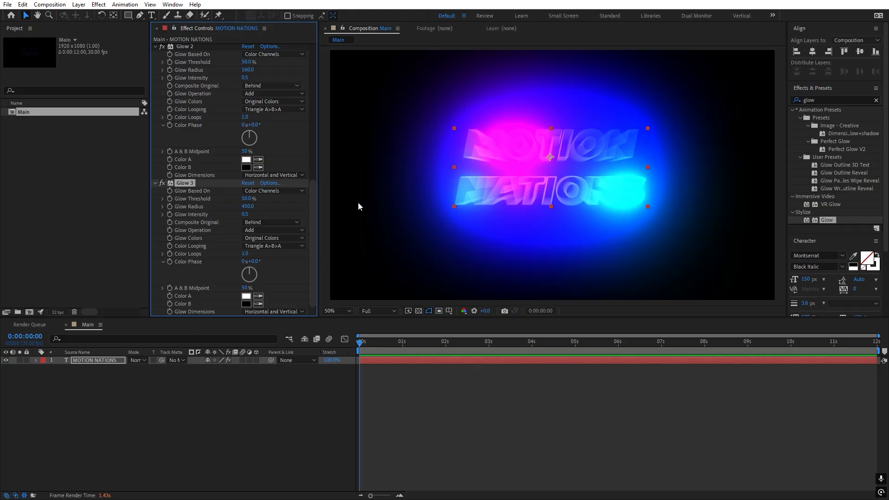
- Duplicate the third Glow effect and set the new copy's radius to 1000
left_click(203, 218)
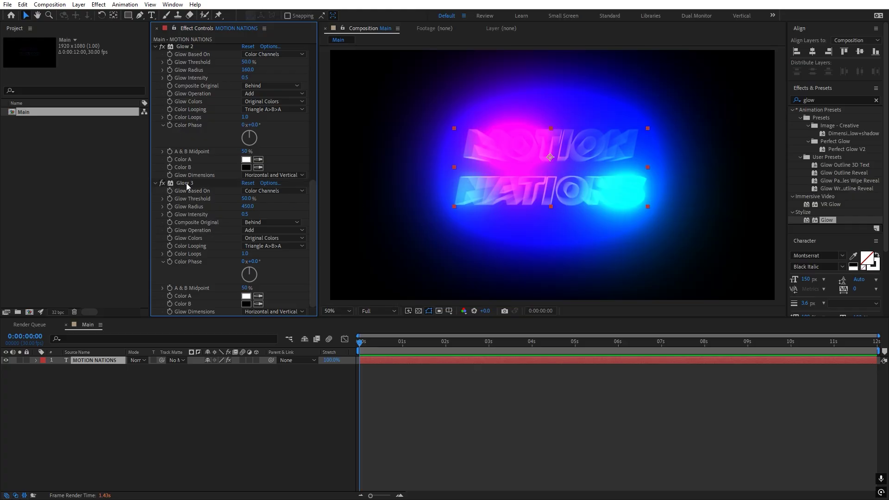
left_click(186, 183)
key("ctrl+d")
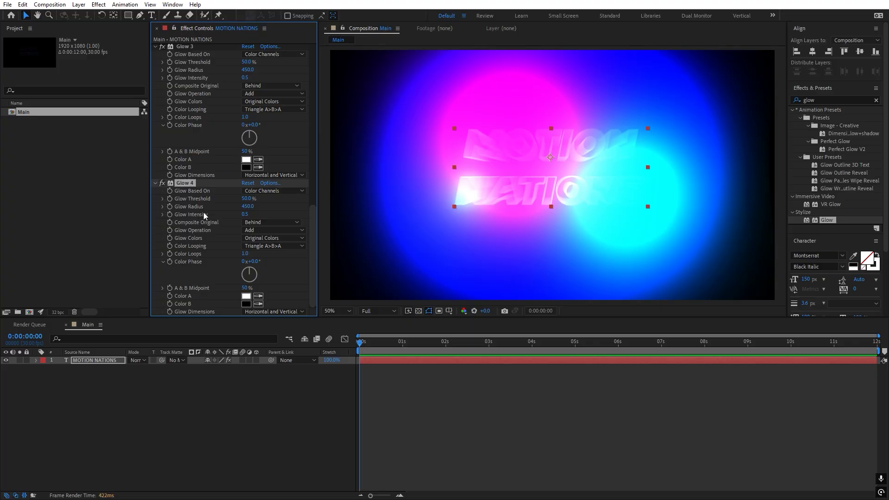
left_click(248, 206)
type("1000")
key("Return")
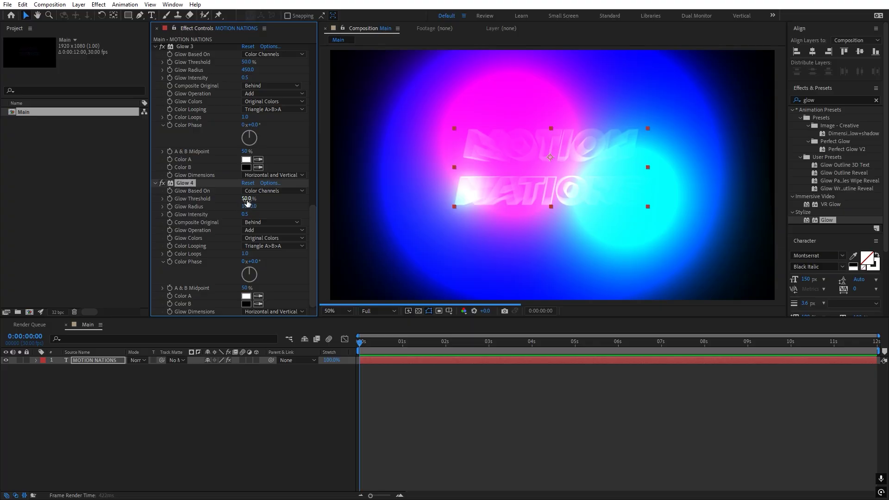
- Collapse the settings of the first two Glow effects
scroll(567, 151, "up", 1)
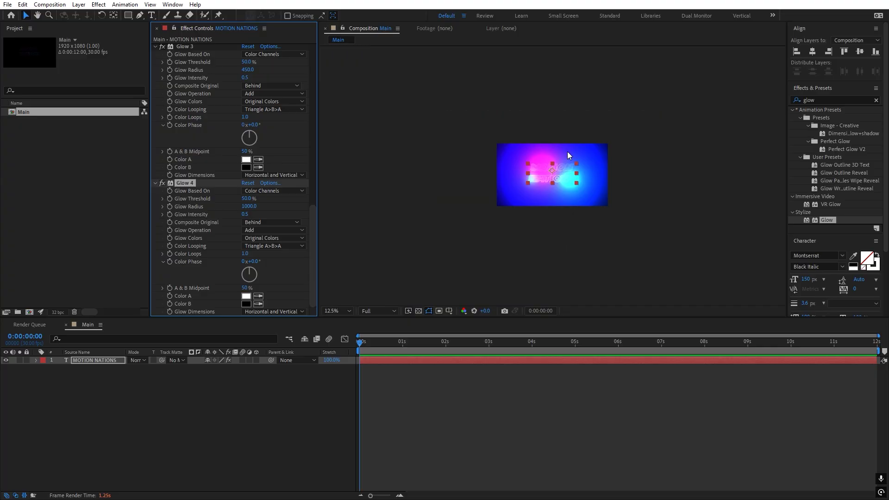
scroll(207, 153, "up", 10)
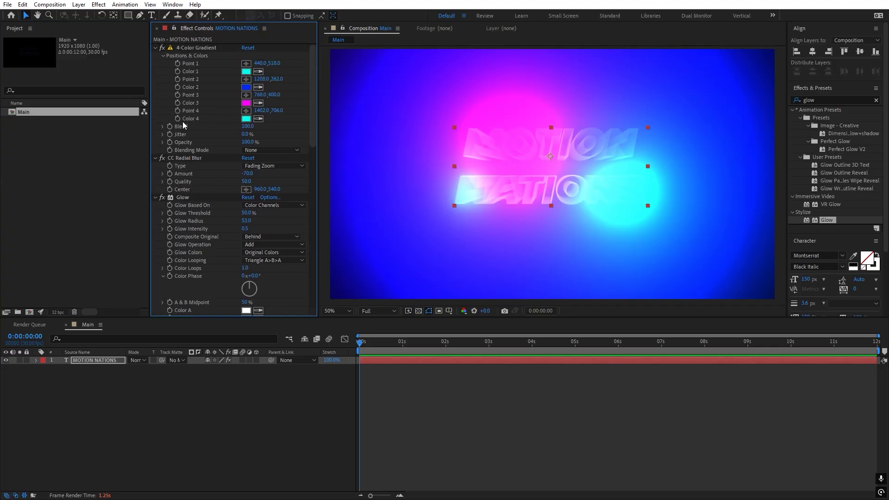
left_click(155, 198)
left_click(156, 205)
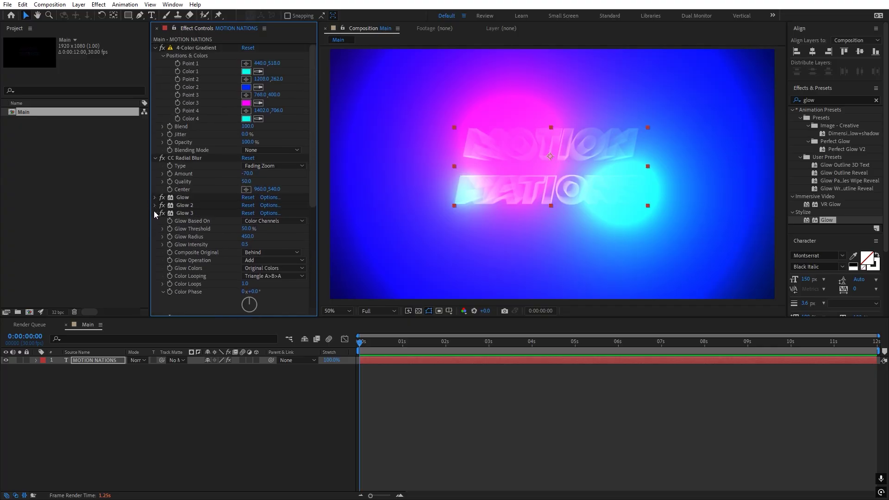
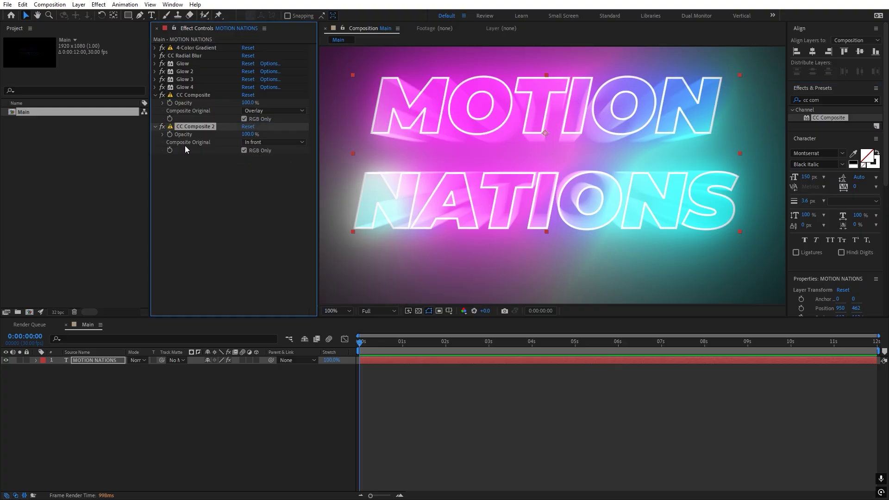
- Set CC Composite 2's Composite Original mode to Soft Light and lower the first CC Composite's opacity to 84%
left_click(252, 143)
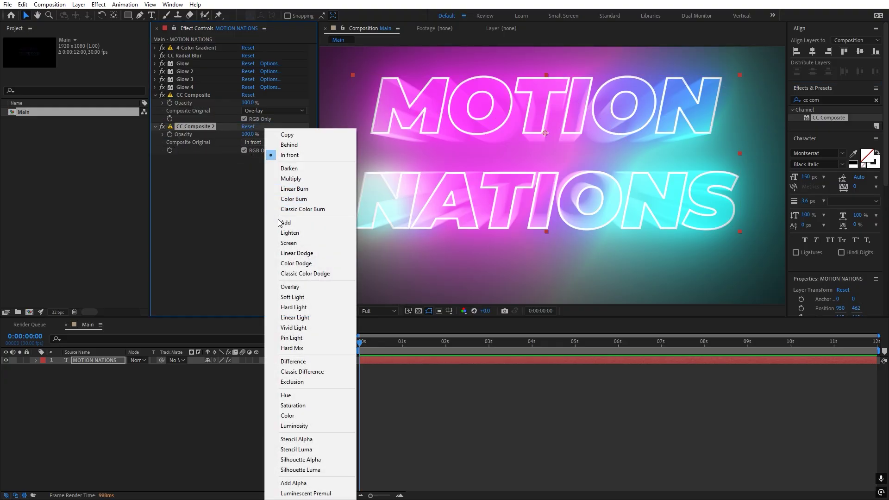
left_click(293, 296)
left_click_drag(249, 102, 241, 101)
left_click(210, 199)
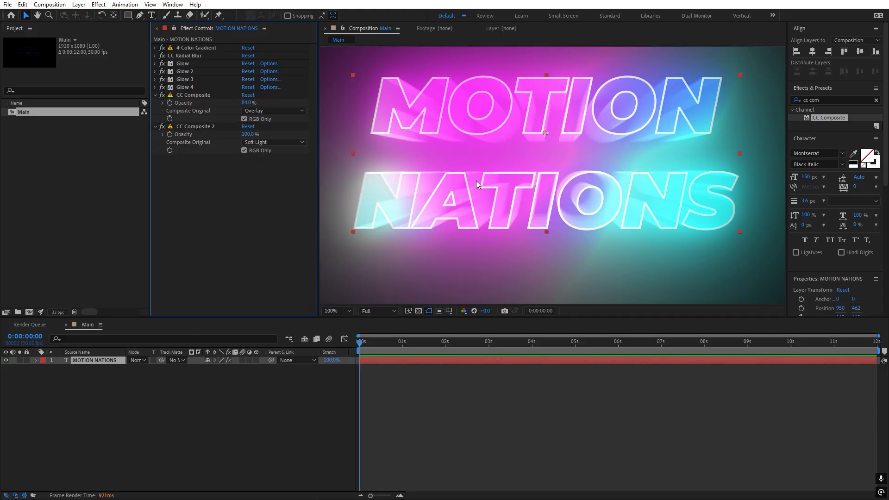
- Duplicate the CC Composite 2 effect on the text layer
scroll(605, 169, "down", 2)
left_click(188, 129)
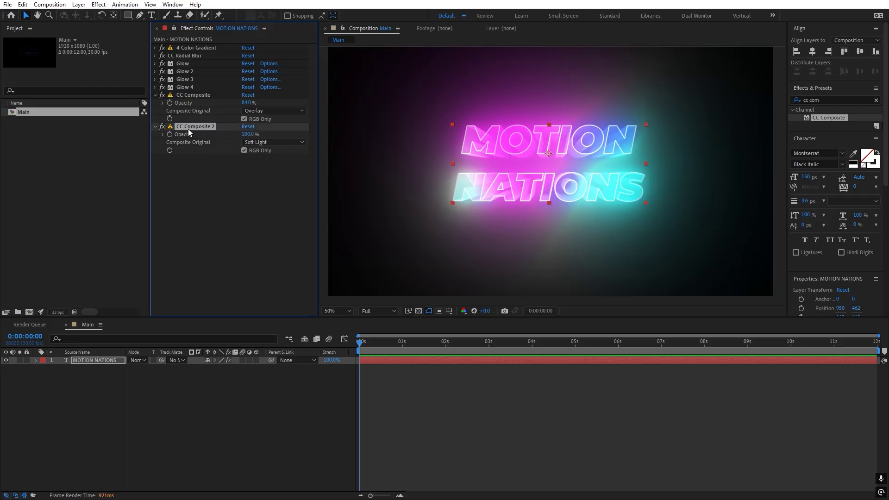
key("ctrl+d")
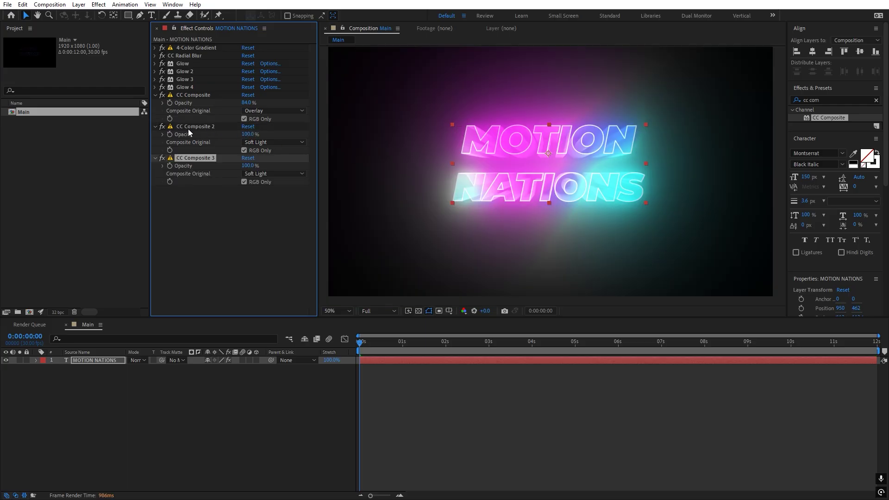
- Examine the glowing letter outlines up close and return to the full composition view
scroll(496, 149, "up", 2)
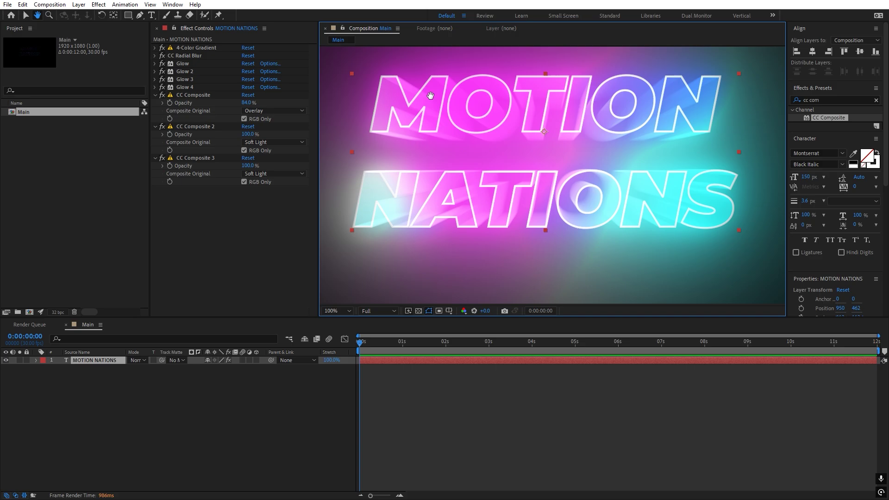
scroll(503, 176, "up", 2)
scroll(503, 175, "up", 2)
scroll(504, 171, "down", 4)
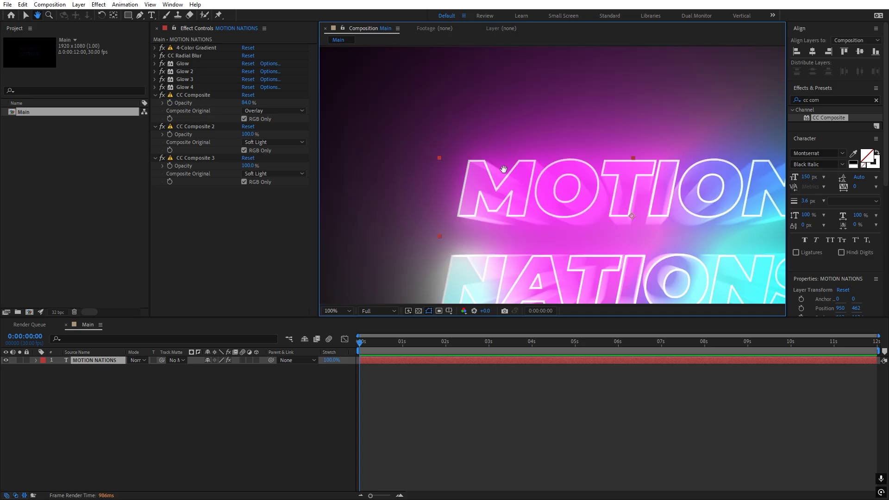
key("v")
key("shift+slash")
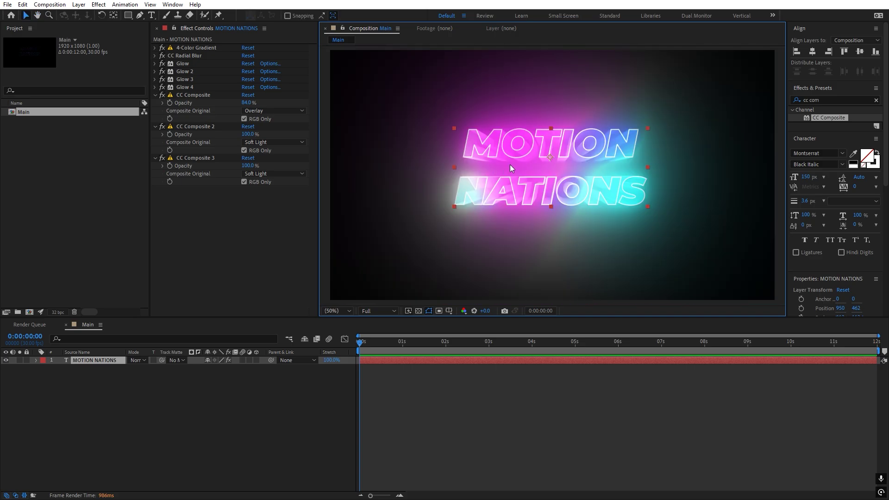
- Duplicate the 4-Color Gradient effect, place the copy below CC Composite 3 and set its blending mode to Add
left_click_drag(830, 121, 293, 256)
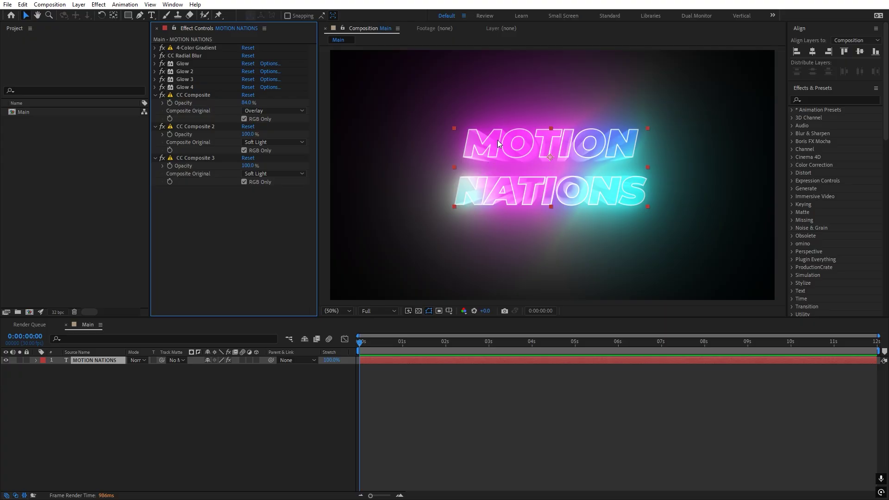
left_click(198, 46)
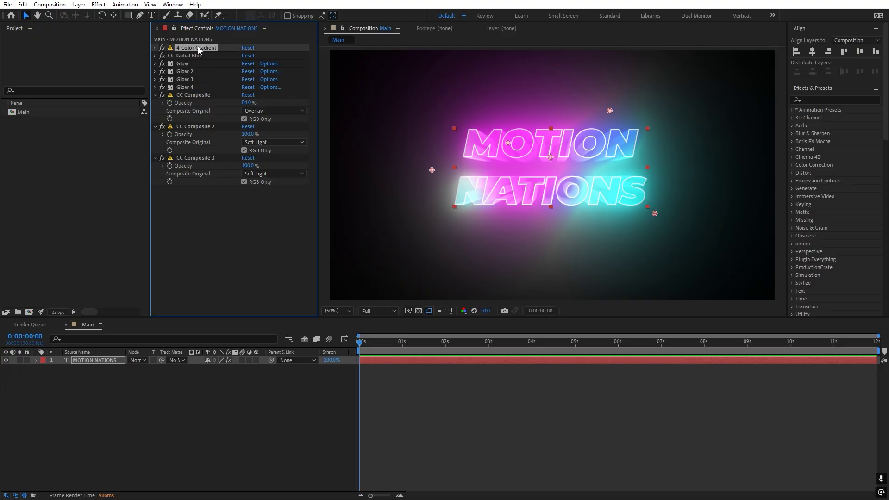
key("ctrl+d")
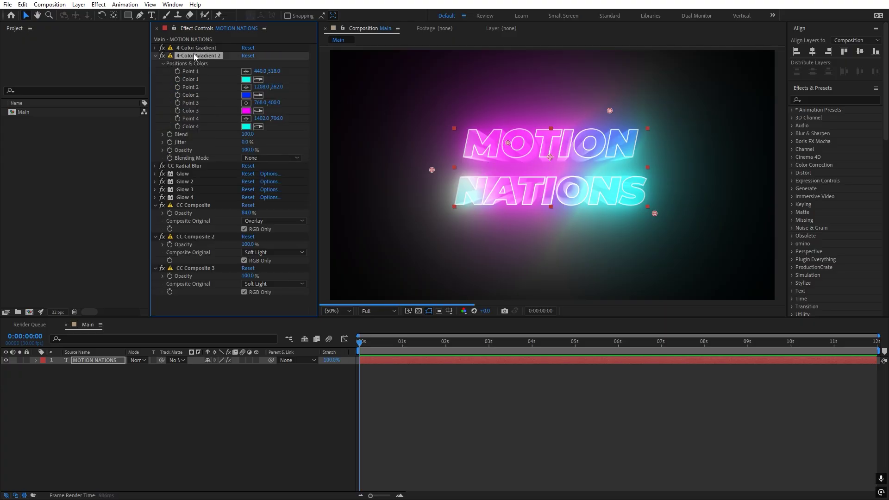
left_click_drag(197, 56, 193, 296)
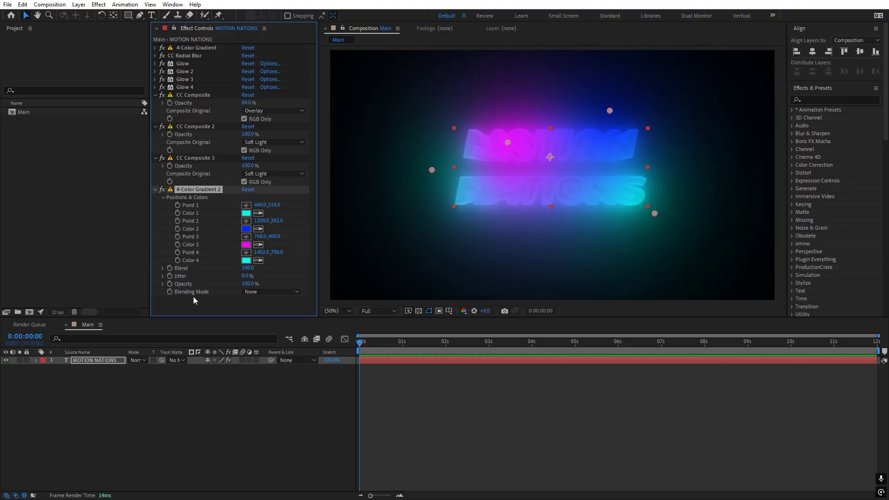
left_click(252, 291)
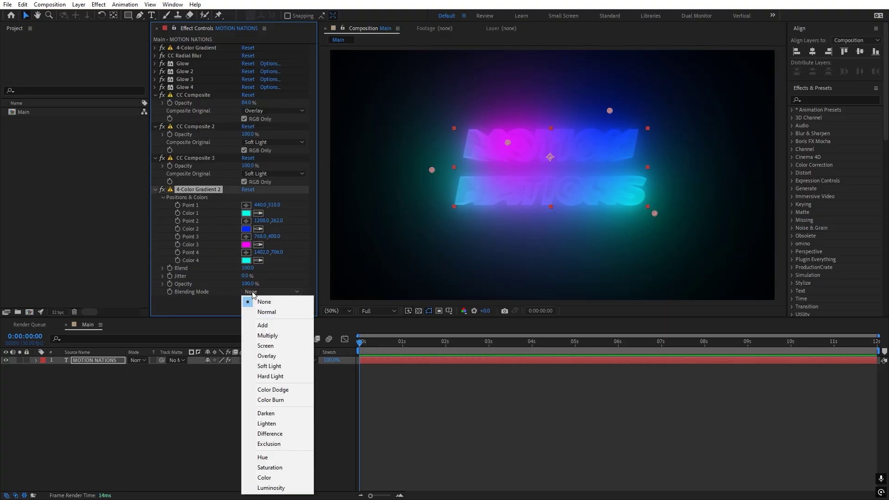
left_click(263, 326)
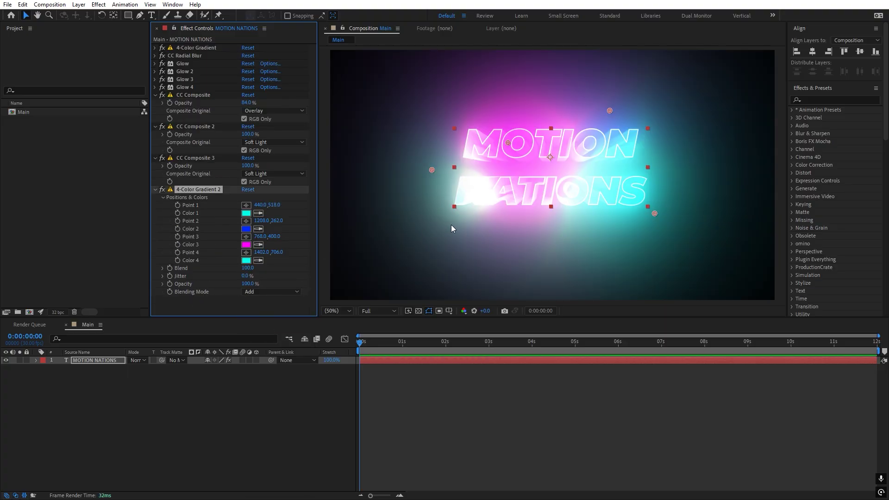
- Move 4-Color Gradient 2's points to about (708, 312), (742, 598), (250, 474) and (1648, 696), and lower its opacity to 6%
left_click_drag(433, 170, 456, 119)
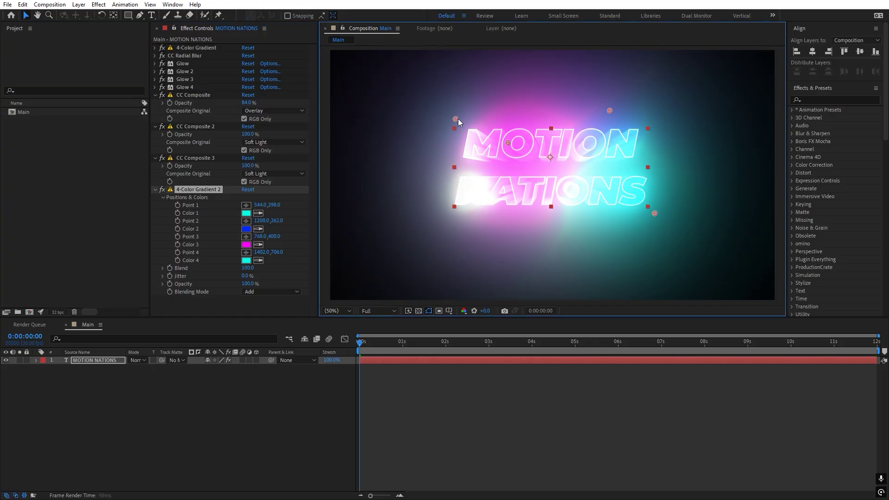
left_click_drag(611, 110, 562, 124)
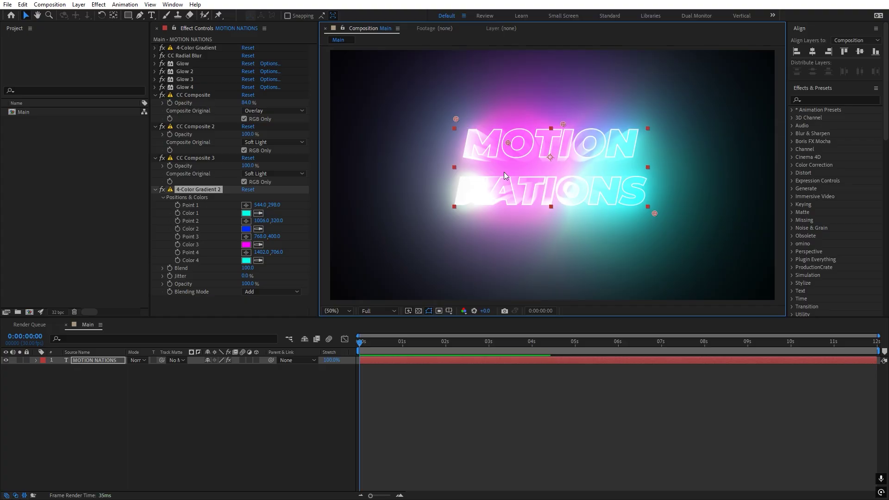
left_click_drag(242, 284, 189, 285)
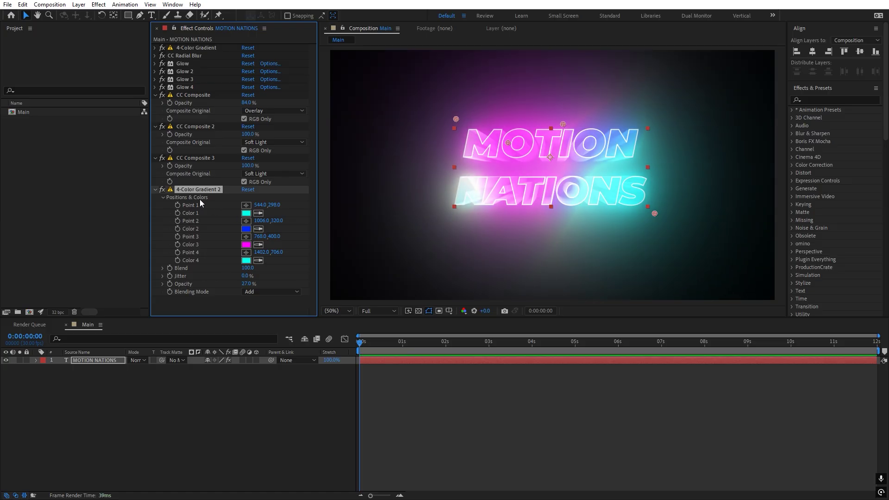
left_click_drag(456, 119, 493, 122)
left_click_drag(563, 124, 404, 230)
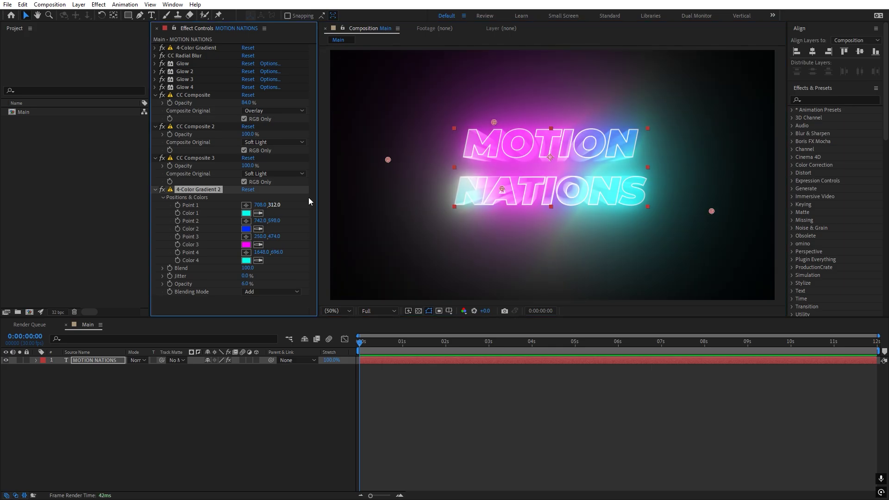
- Reposition the first 4-Color Gradient's points, with Point 1 at about (330, 622), and collapse it and the first CC Composite
left_click(155, 47)
left_click(193, 49)
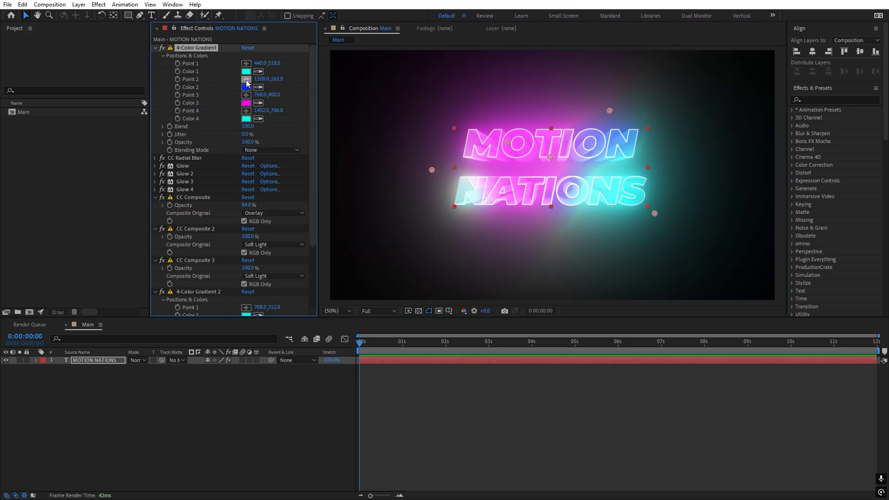
left_click_drag(432, 170, 374, 208)
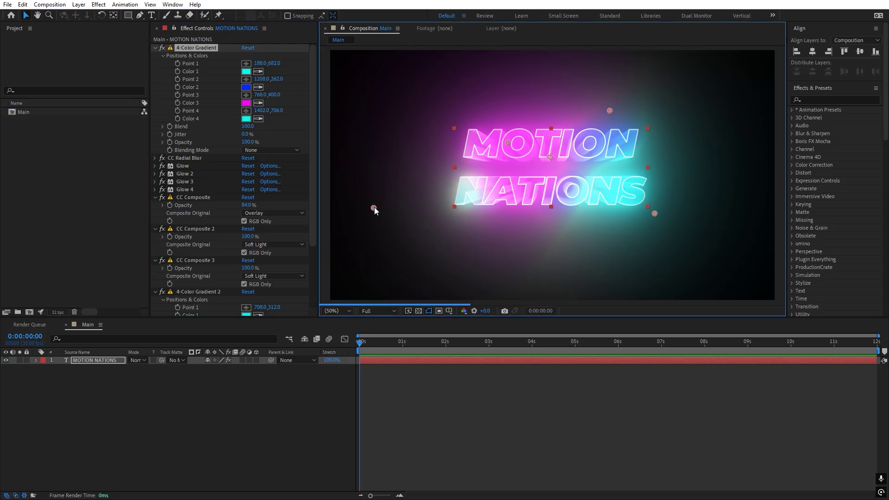
left_click_drag(374, 208, 407, 194)
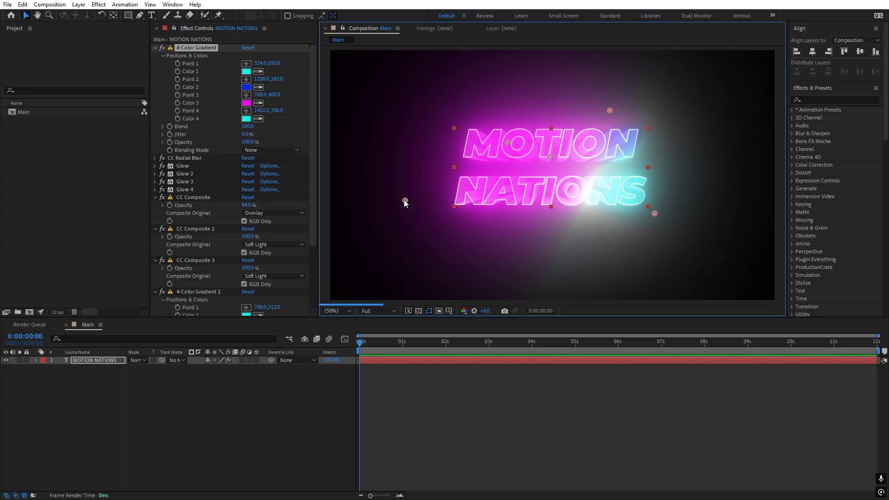
left_click_drag(655, 215, 664, 212)
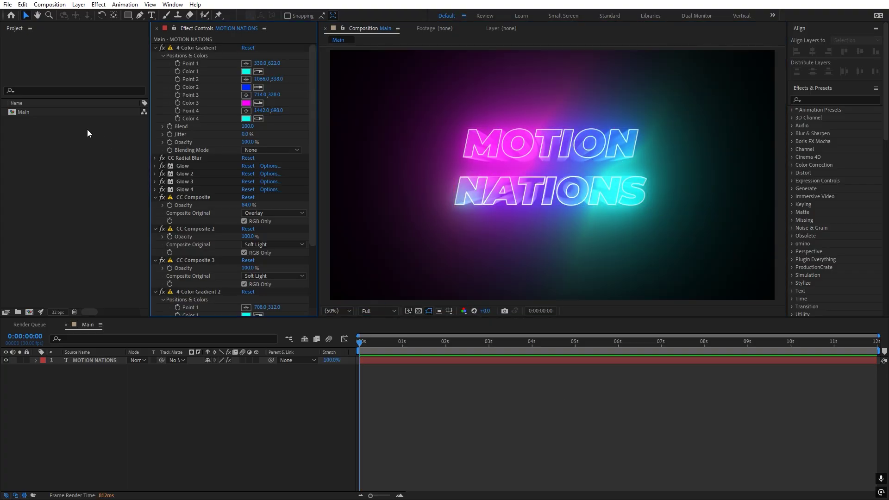
left_click(154, 48)
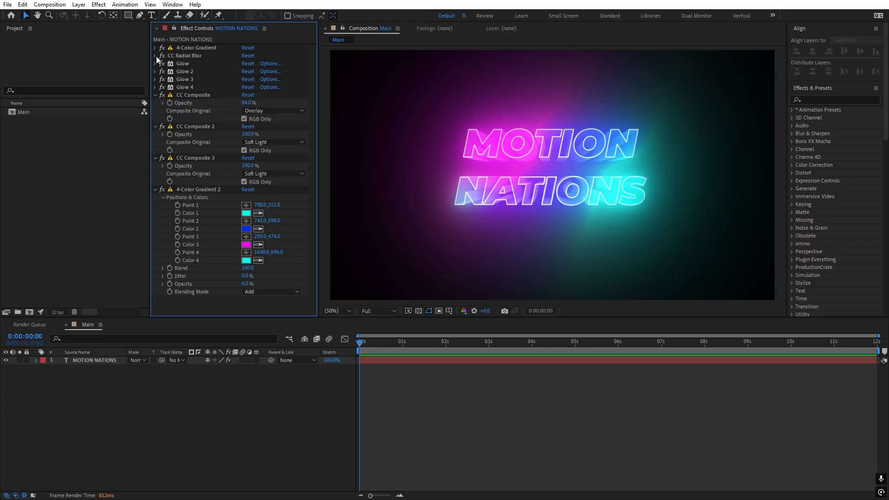
left_click(155, 95)
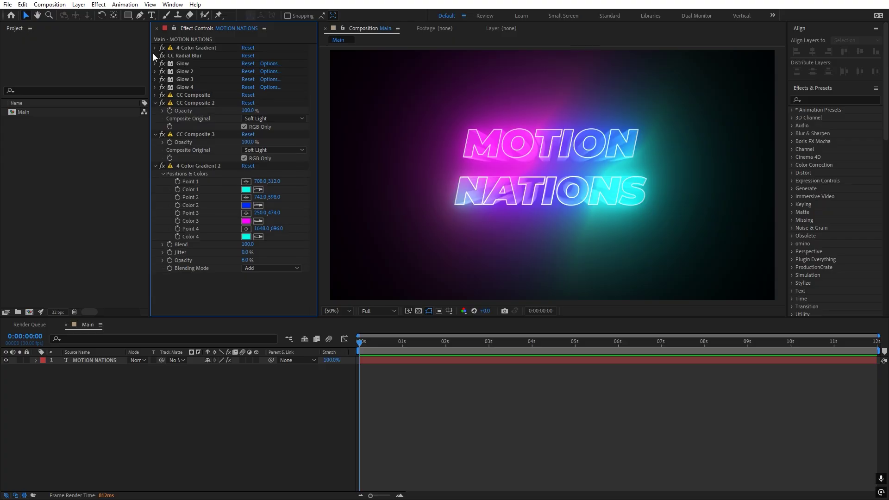
- Lower CC Radial Blur's quality to 10 and inspect the extruded letters up close
left_click(155, 55)
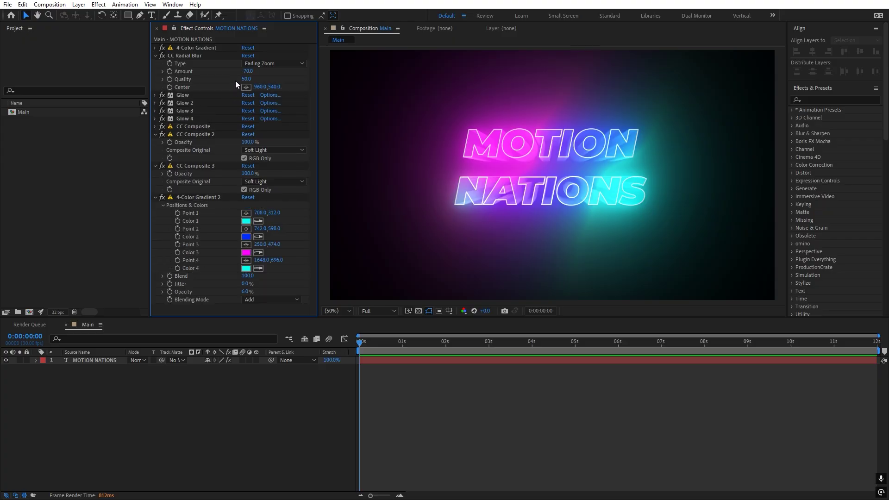
left_click_drag(246, 79, 25, 90)
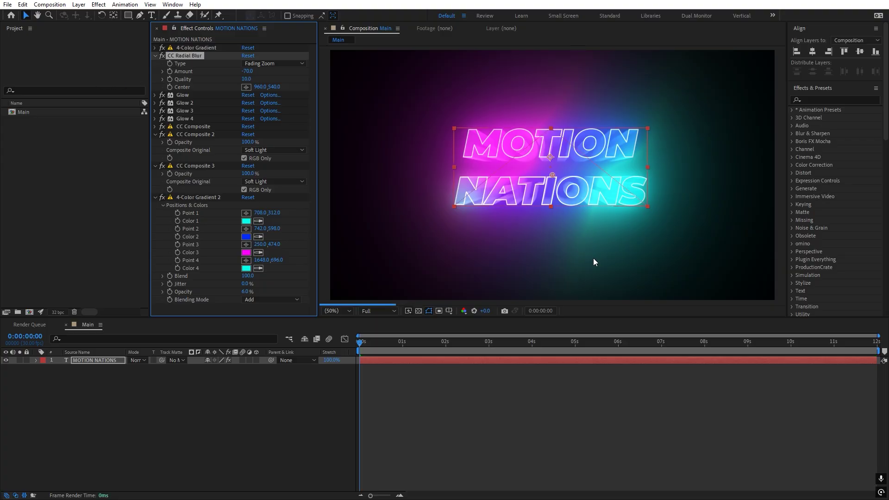
scroll(497, 169, "up", 4)
left_click_drag(496, 170, 649, 119)
scroll(465, 173, "down", 3)
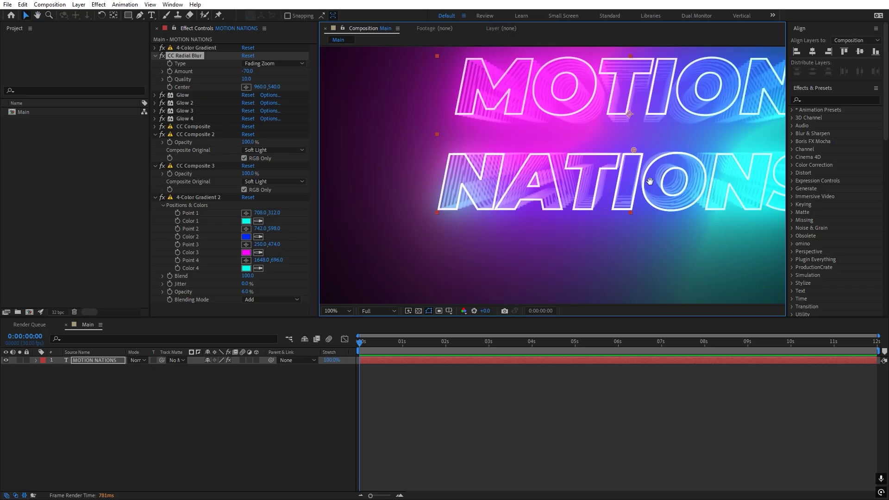
scroll(536, 180, "up", 3)
scroll(536, 180, "up", 2)
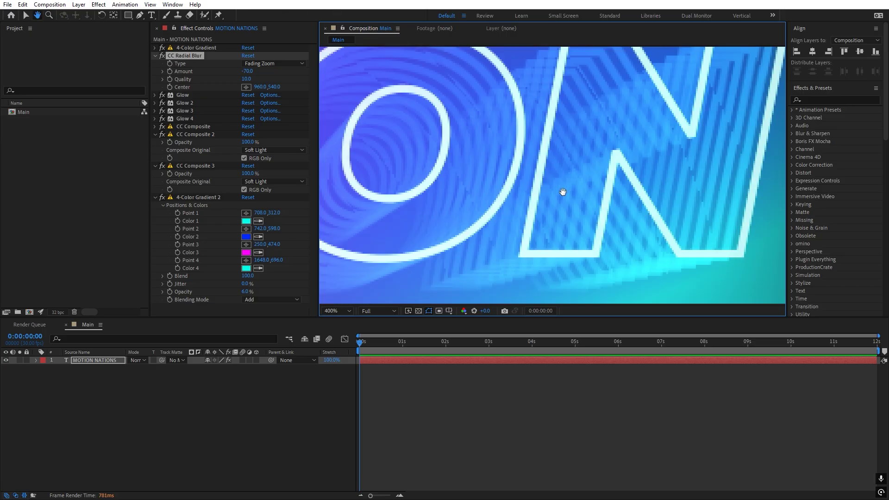
left_click_drag(561, 193, 532, 149)
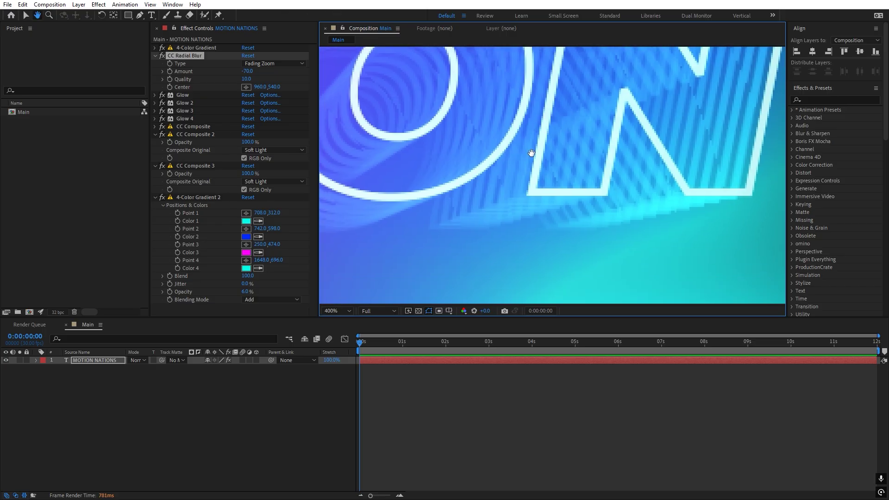
- Set CC Radial Blur's quality to 50, check the letter edges and return to the full composition view
left_click(246, 78)
type("50")
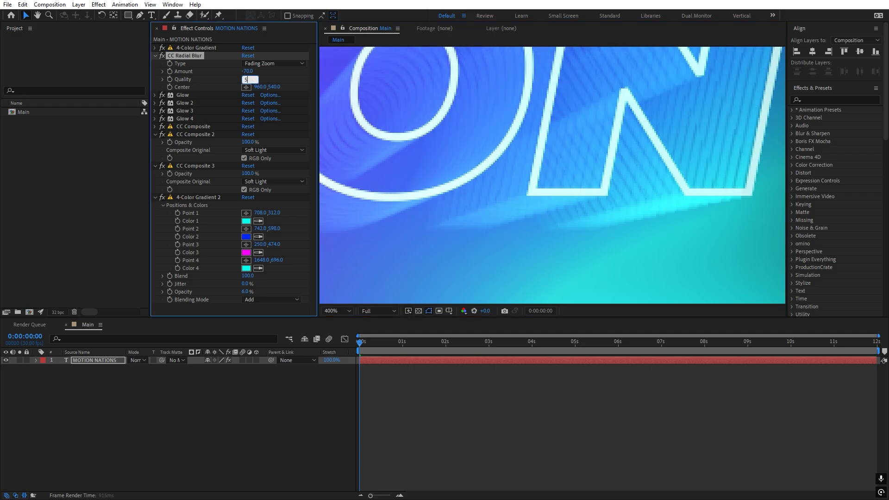
key("Return")
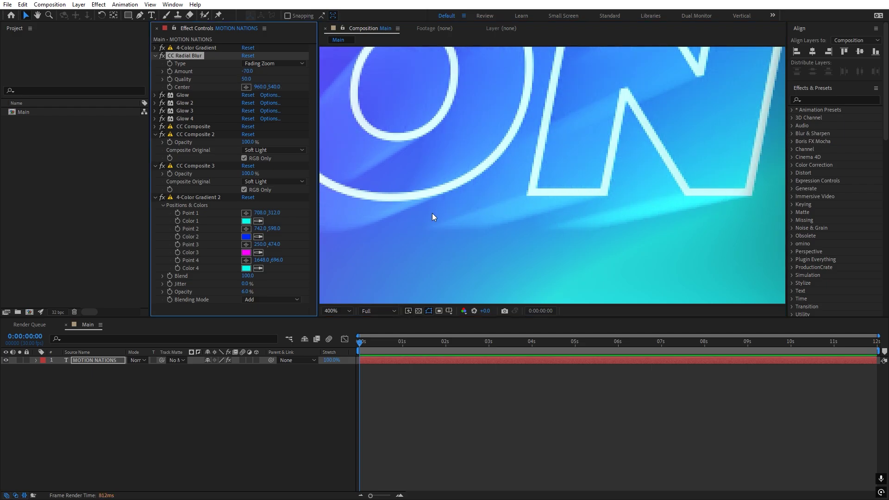
scroll(588, 162, "down", 2)
scroll(525, 181, "down", 1)
scroll(527, 180, "up", 1)
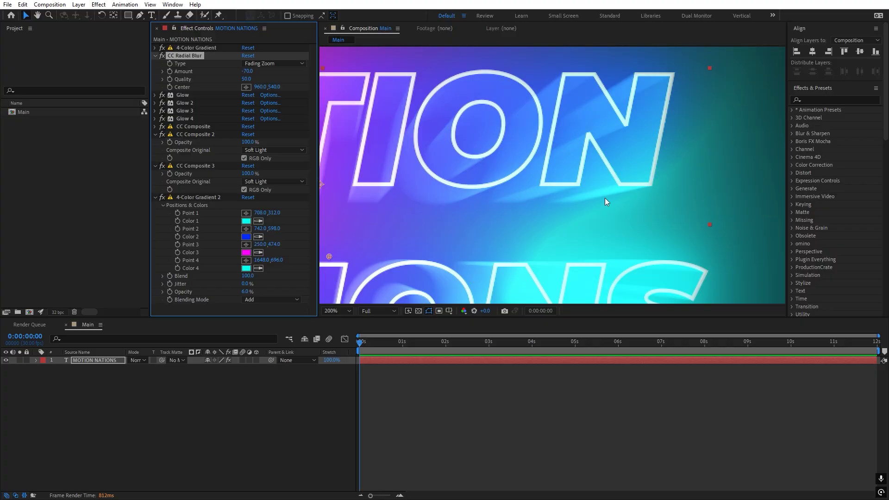
key("shift+slash")
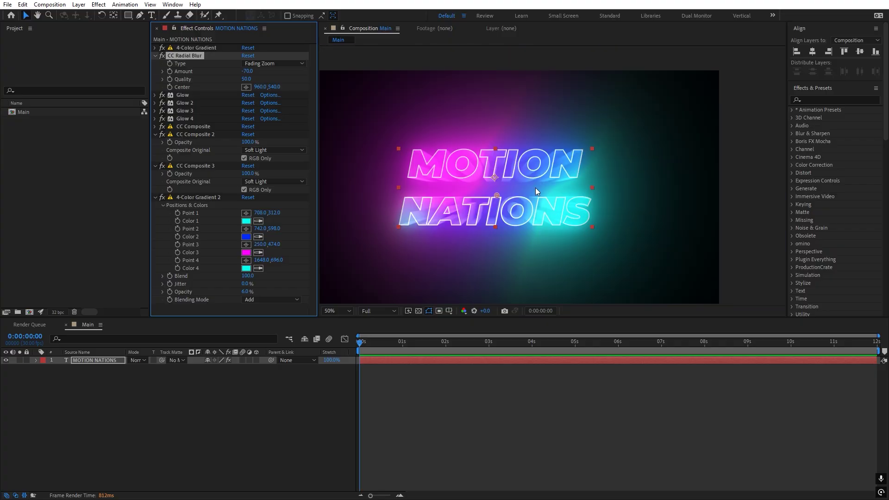
- Deselect the text layer and collapse CC Radial Blur, CC Composite 2, CC Composite 3 and 4-Color Gradient 2
key("ctrl+shift+a")
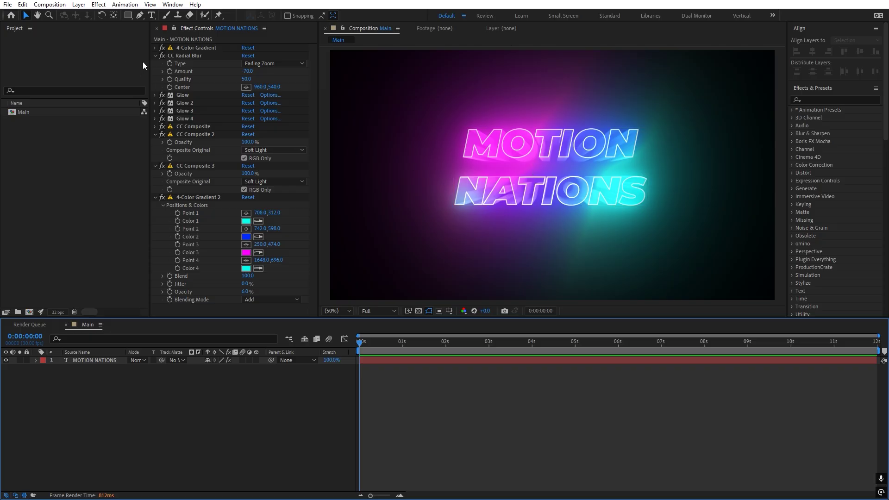
left_click(156, 56)
left_click(155, 103)
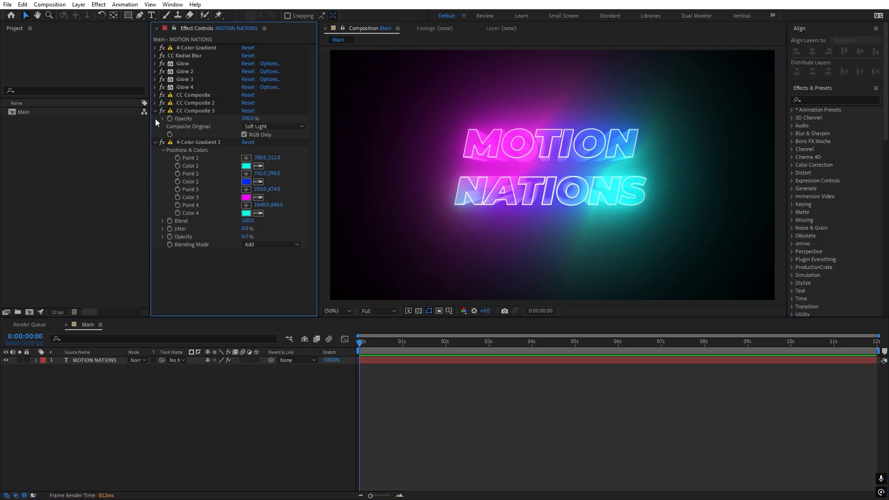
left_click(155, 111)
left_click(155, 119)
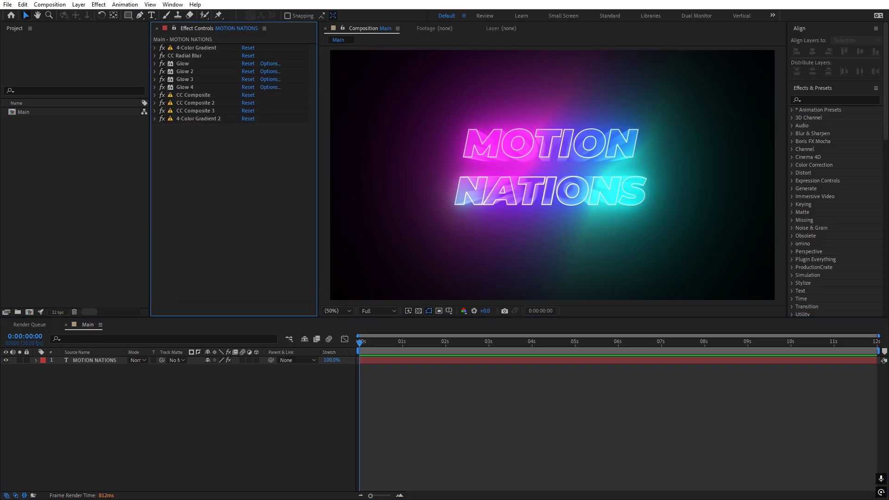
- Apply the 3D Basic Position Z Cascade preset from the 3D Text animation presets to the MOTION NATIONS text
left_click(795, 110)
left_click(791, 110)
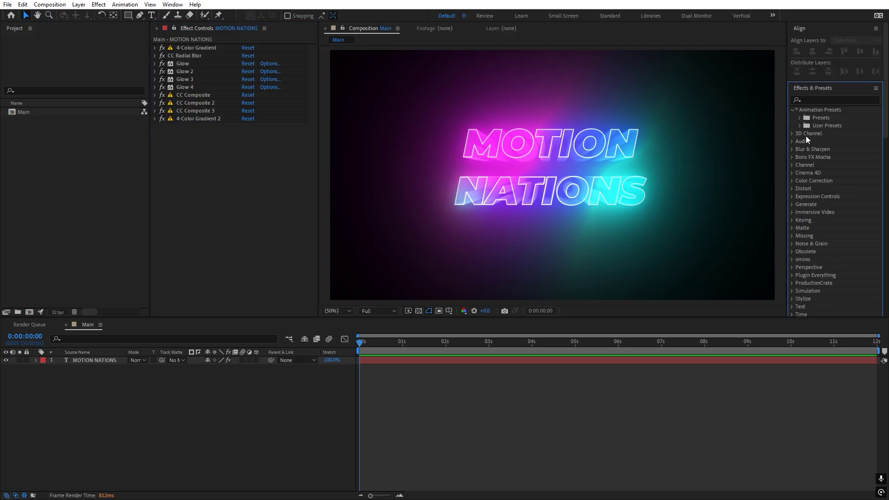
left_click(800, 118)
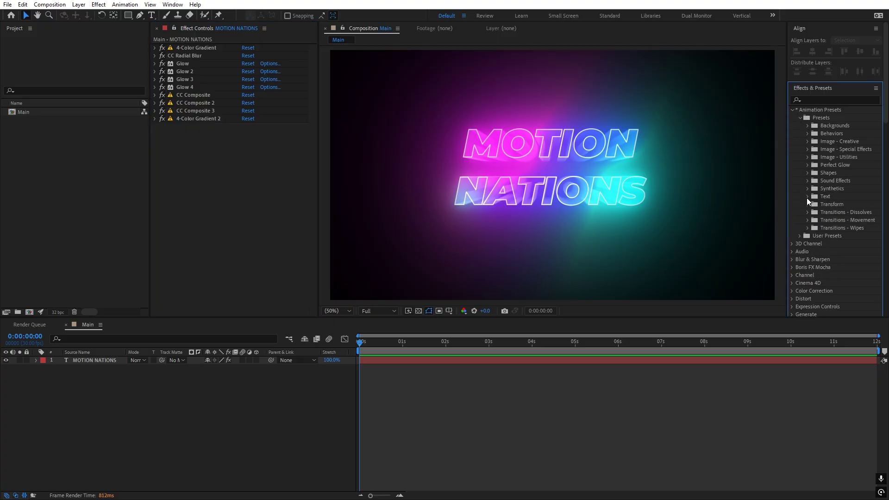
left_click(808, 196)
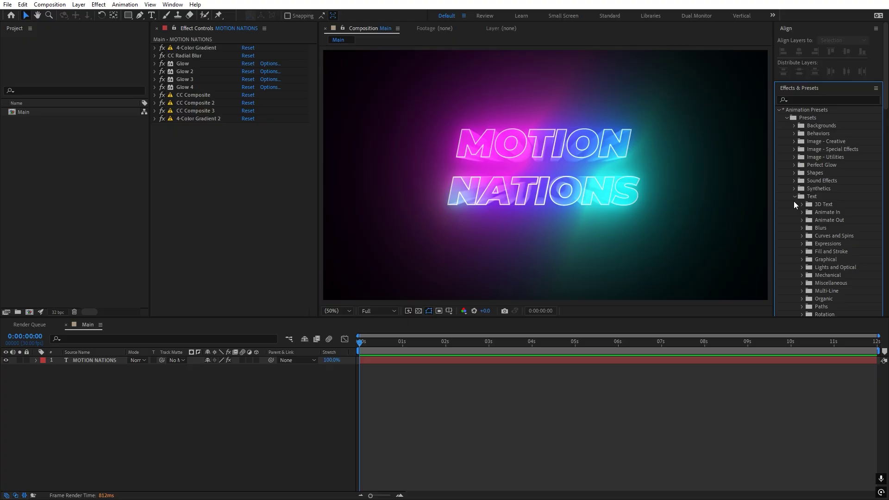
left_click(802, 205)
left_click_drag(834, 211, 538, 161)
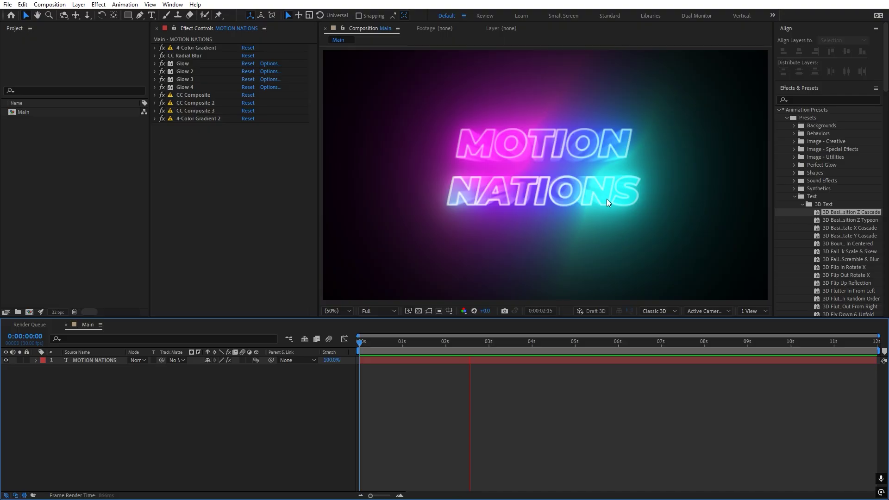
left_click(181, 49)
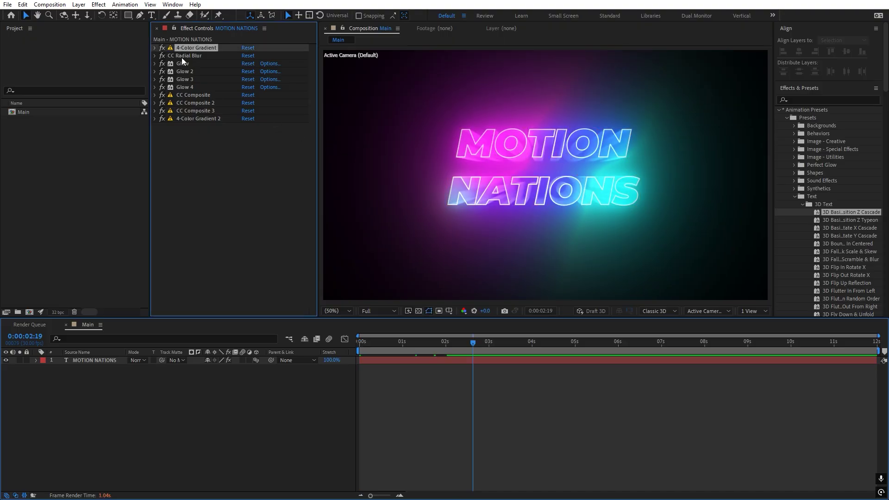
left_click(187, 119, "shift")
left_click(514, 422)
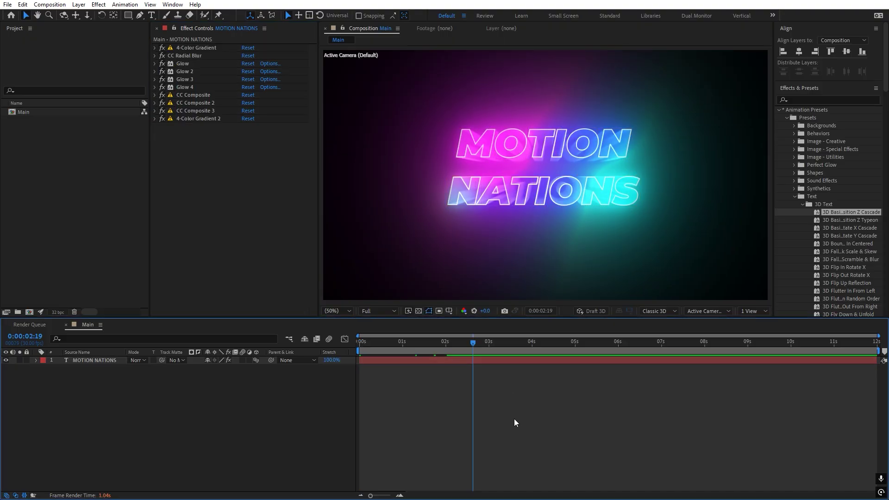
- Replace the MOTION NATIONS text with ANIMATION, preview the animation, and park the playhead at 0:00:02:26
double_click(84, 360)
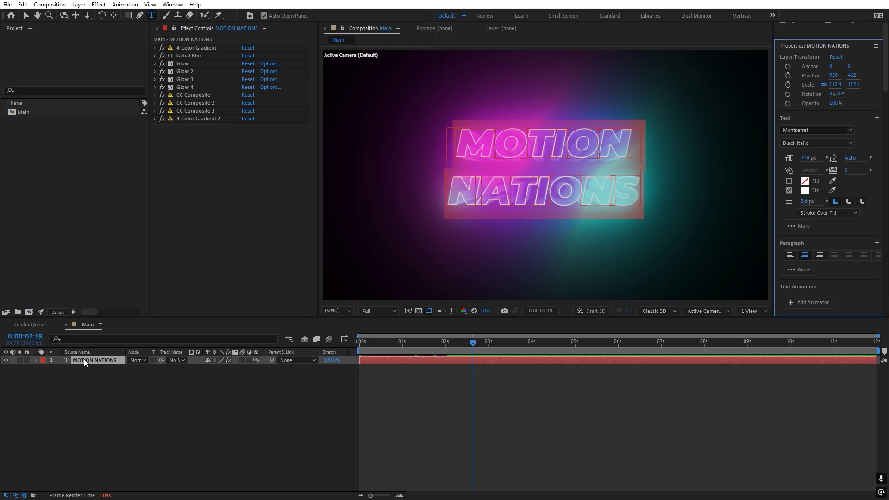
type("ANIMATION")
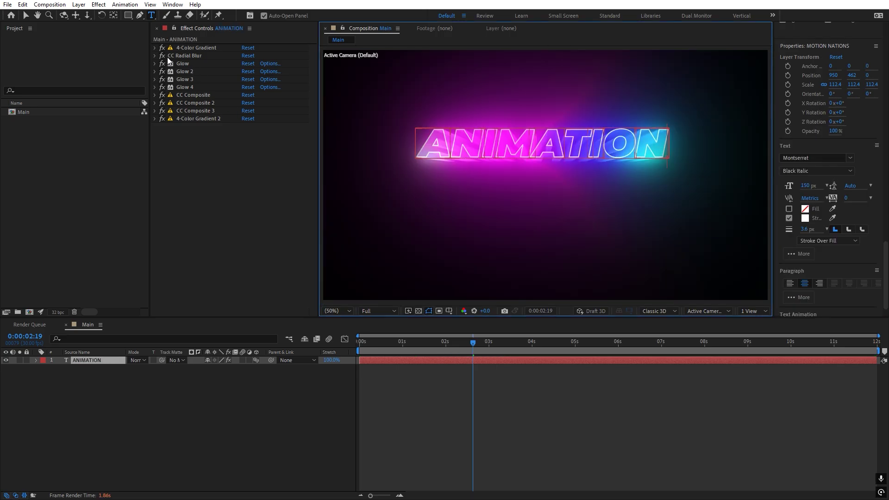
left_click(565, 405)
key("space")
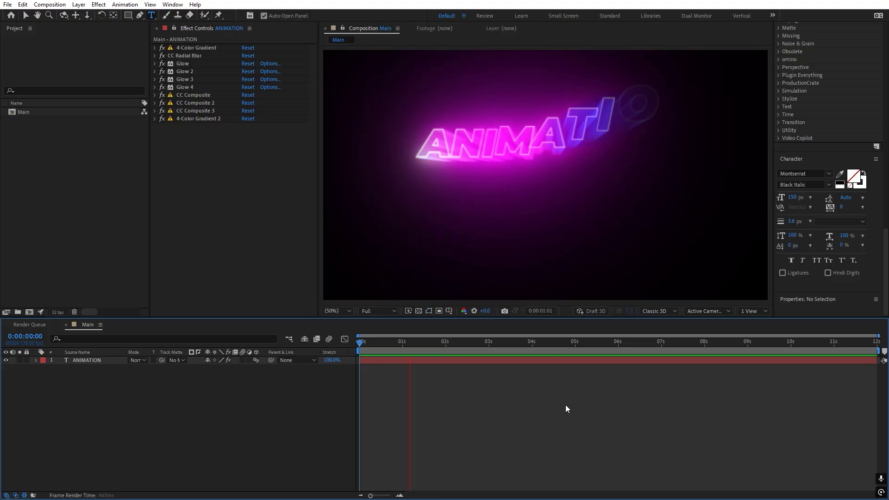
left_click(483, 342)
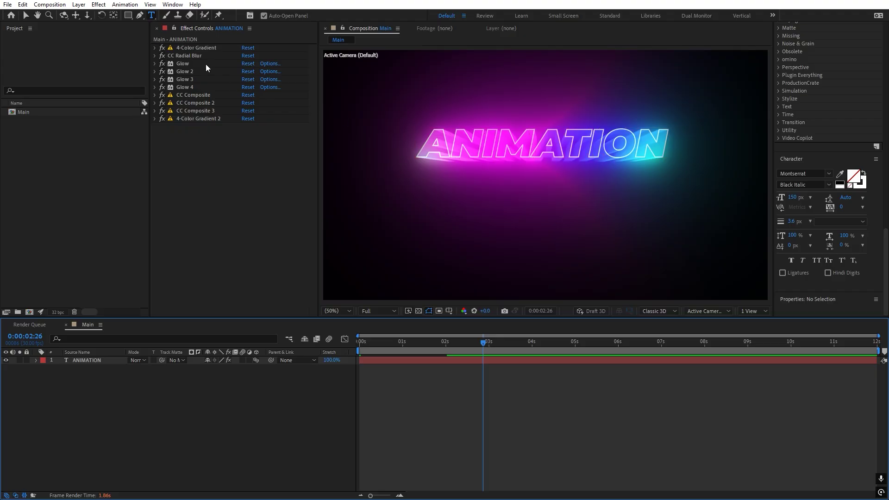
key("v")
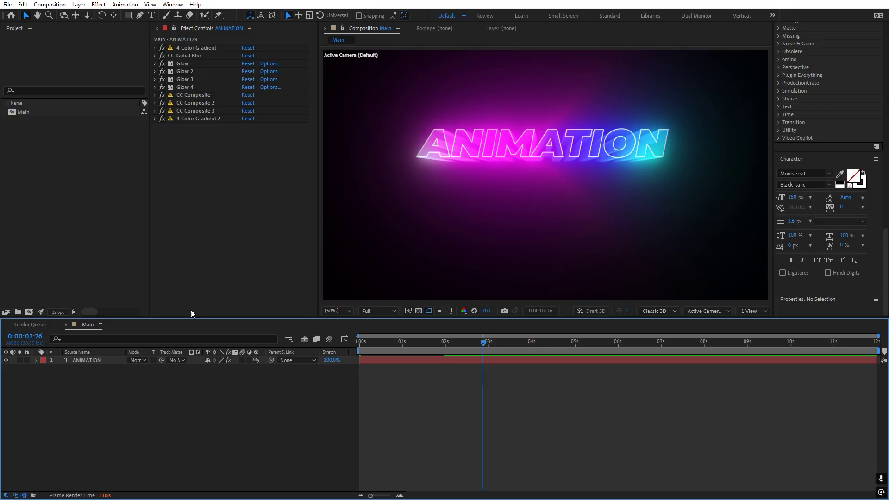
- Save all effects from 4-Color Gradient through 4-Color Gradient 2 as an animation preset in the After Effects 2023 User Presets folder
left_click(187, 47)
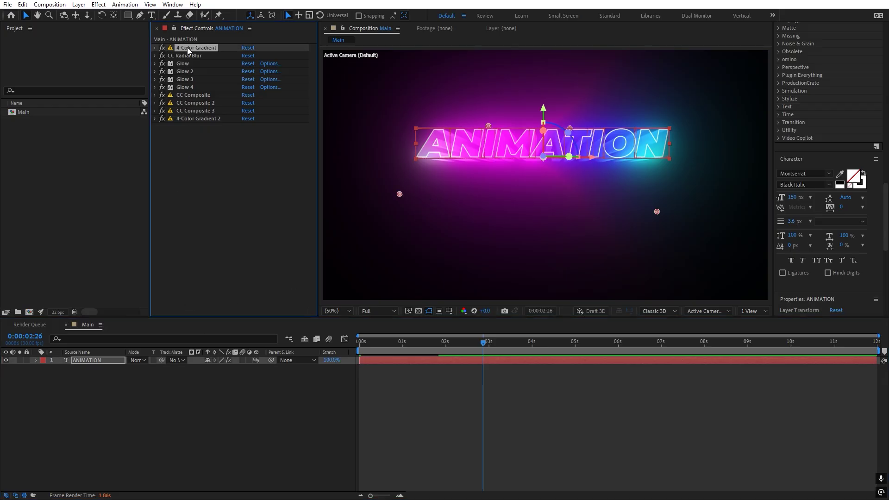
left_click(187, 118, "shift")
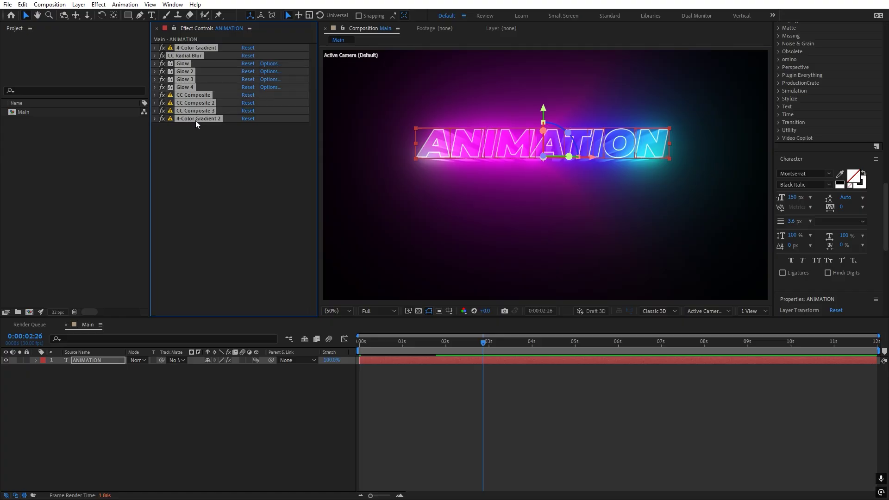
left_click(125, 4)
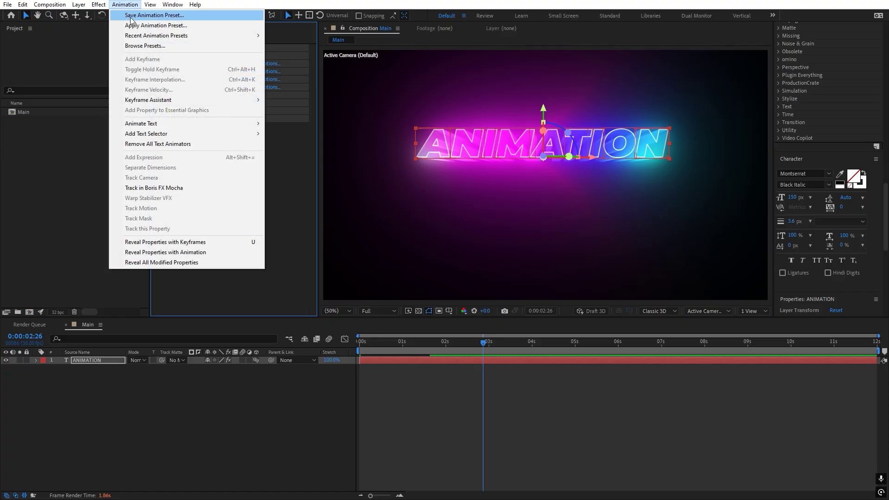
left_click(131, 18)
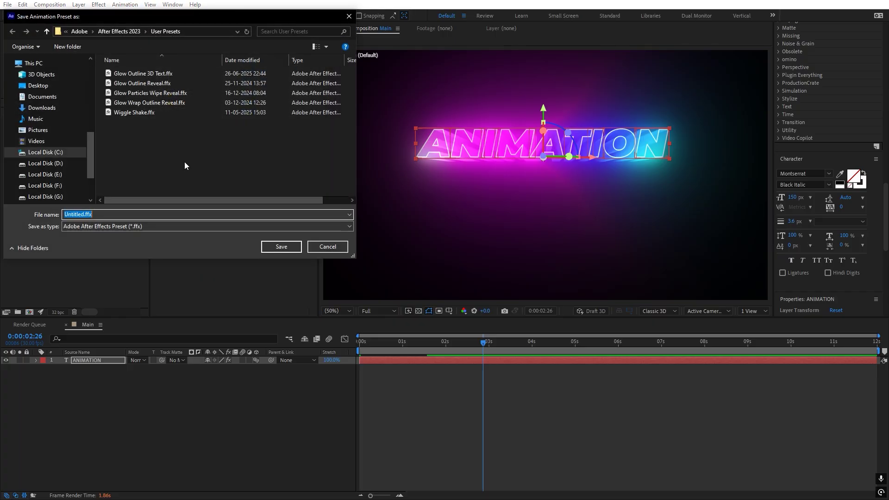
left_click_drag(146, 19, 337, 70)
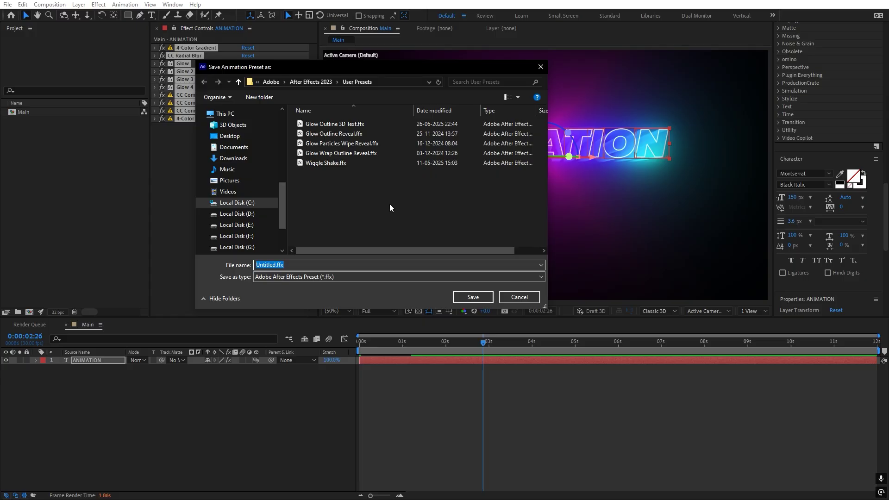
left_click(398, 82)
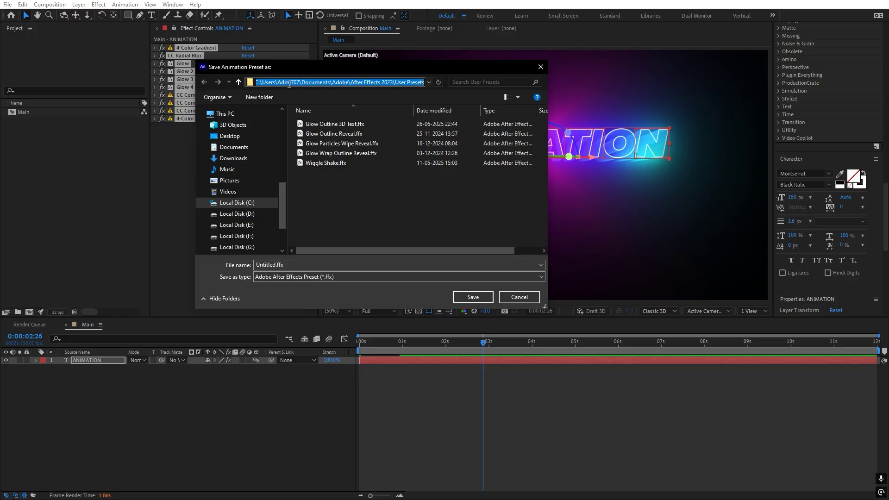
left_click(401, 82)
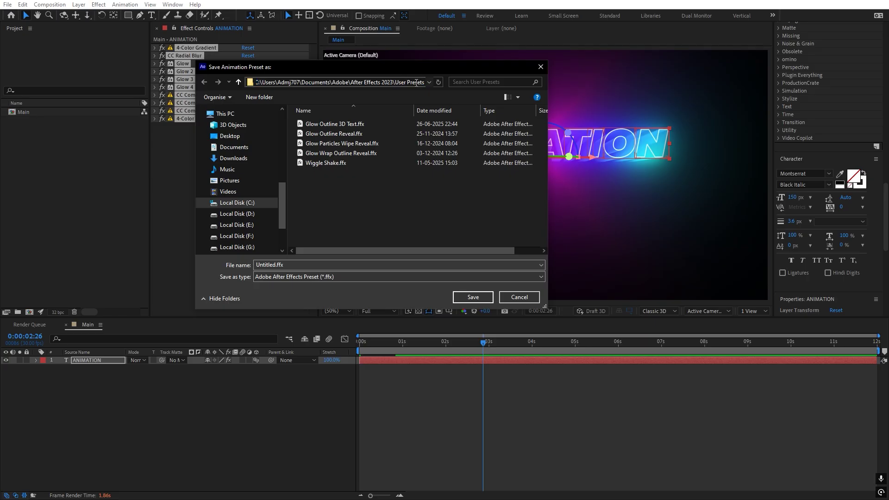
left_click_drag(417, 82, 438, 82)
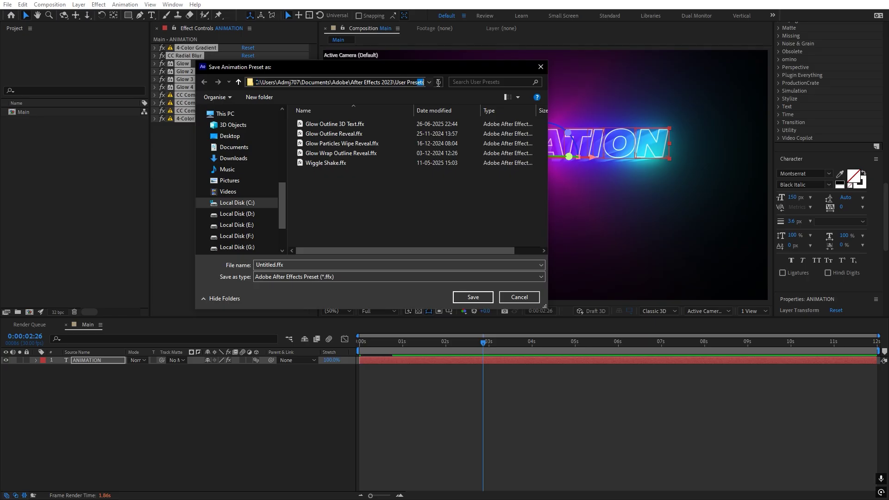
left_click(387, 185)
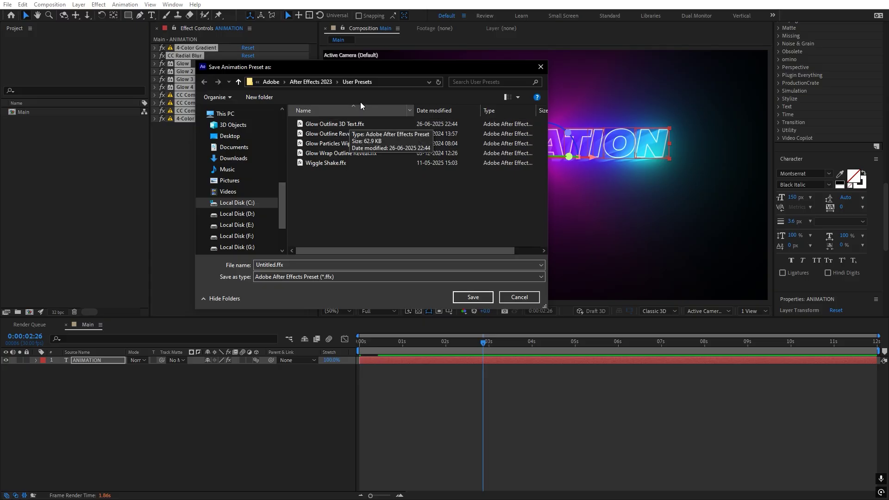
left_click(476, 298)
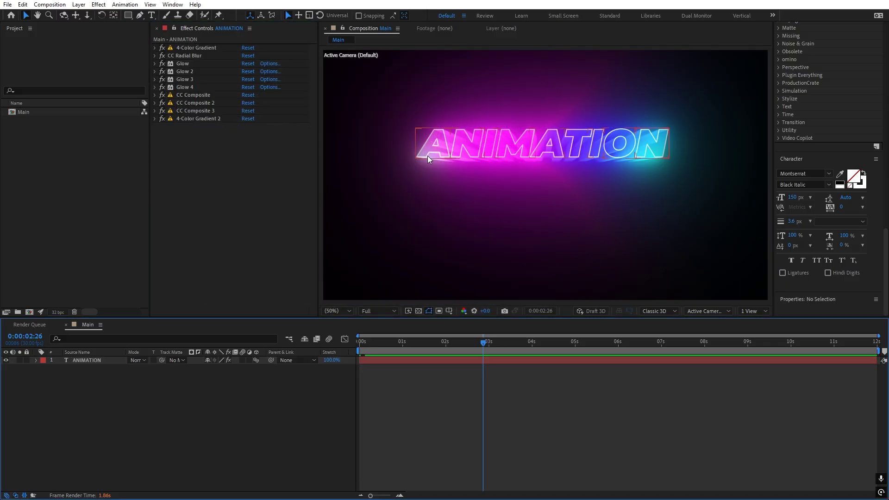
- Refresh the list of effects and animation presets
scroll(860, 86, "up", 15)
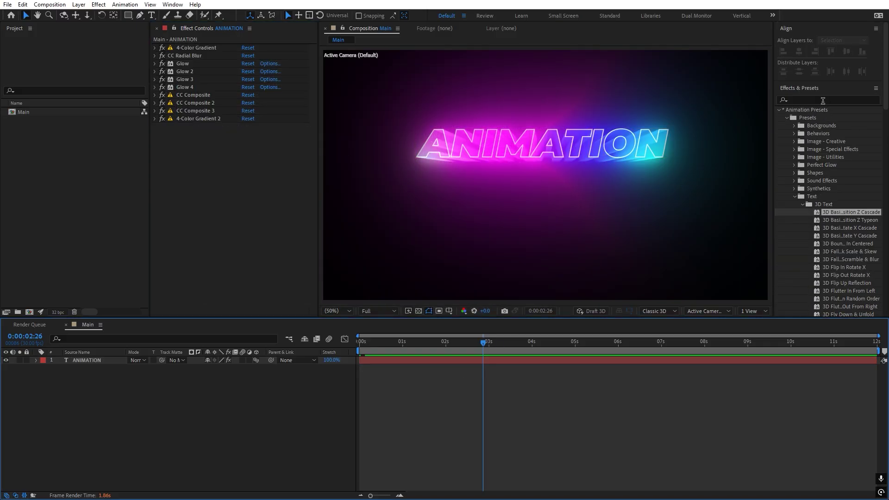
left_click(876, 88)
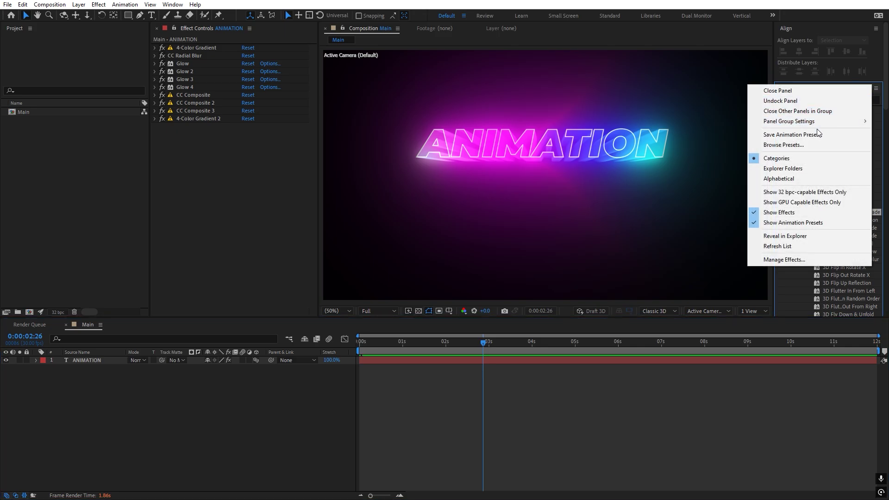
left_click(778, 248)
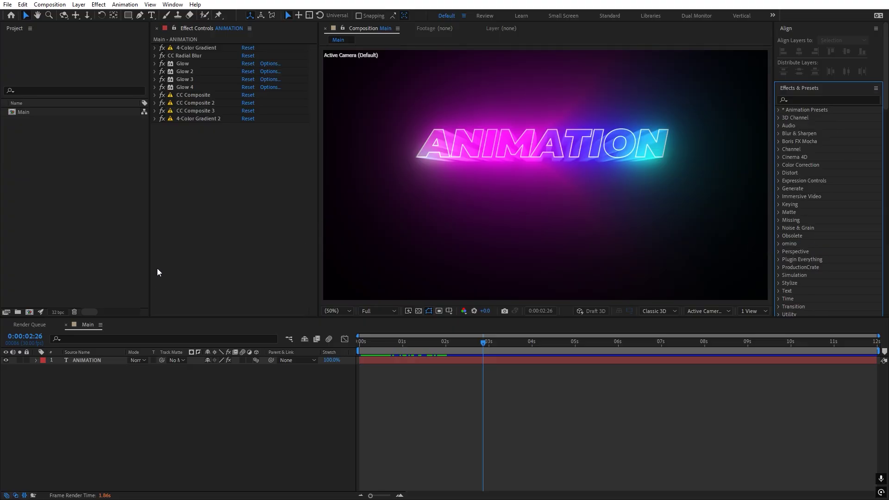
- Delete all effects from 4-Color Gradient through 4-Color Gradient 2 on the ANIMATION layer and deselect the layer
left_click(202, 175)
left_click(195, 47)
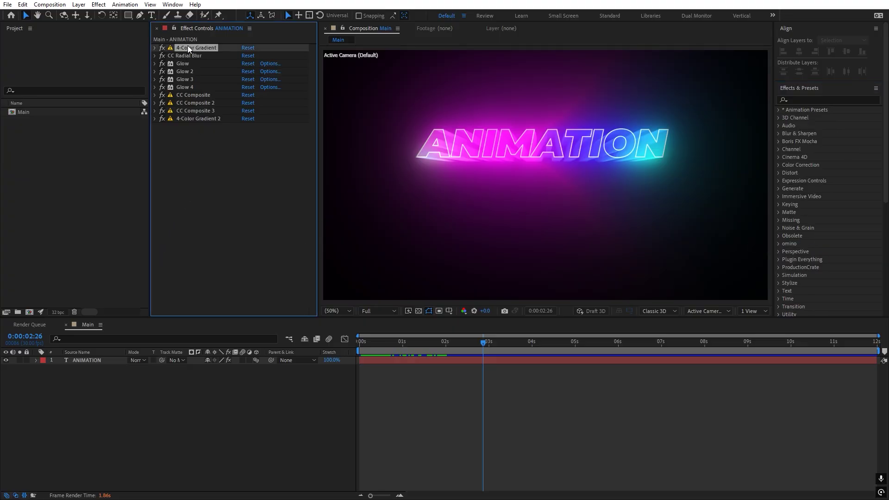
left_click(194, 118, "shift")
key("Delete")
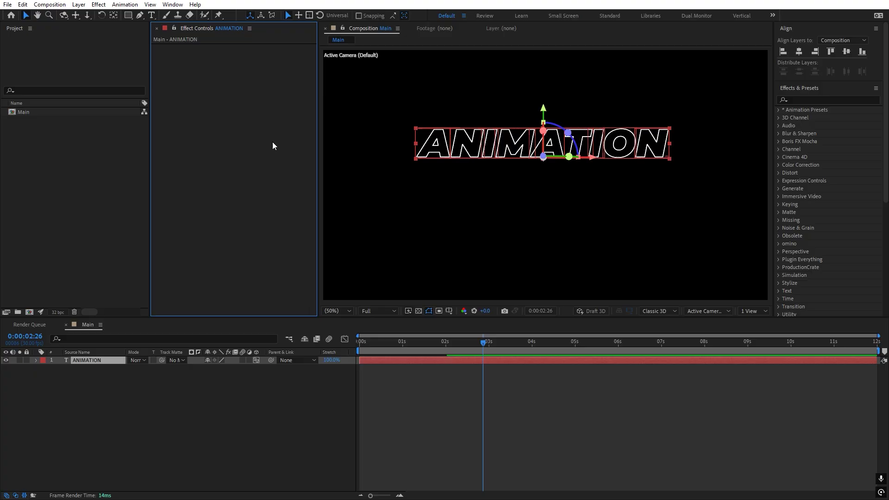
left_click(584, 457)
- Move the playhead to 0:00:04:27, search the presets for glow and apply the Glow Outline 3D Text user preset to the ANIMATION text
left_click_drag(483, 361, 570, 357)
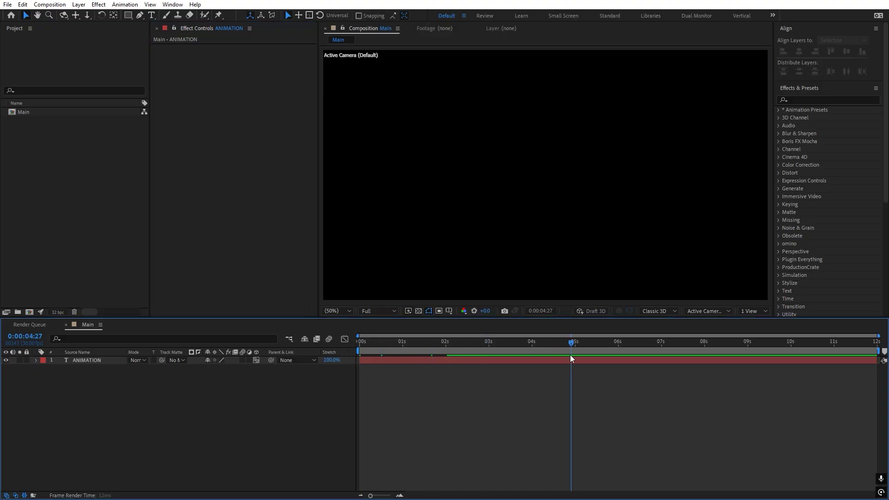
left_click(819, 100)
type("glow")
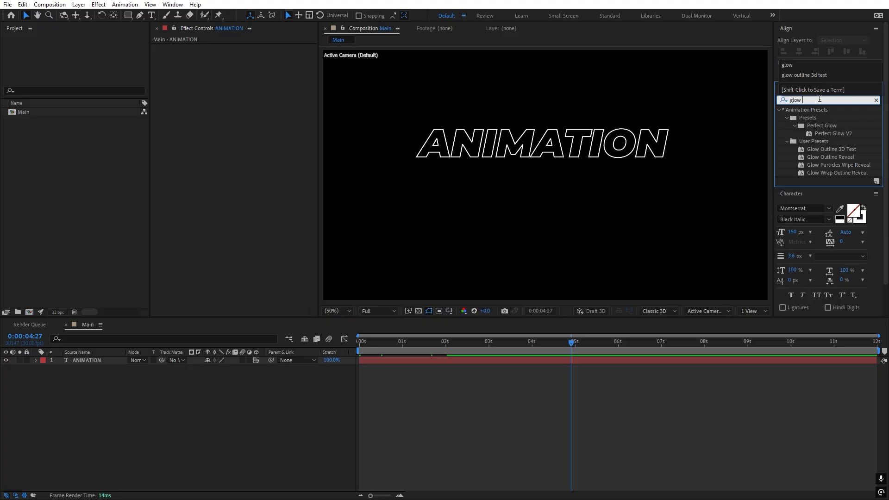
left_click(830, 149)
left_click_drag(835, 151, 511, 153)
- Preview the glowing ANIMATION text from the start of the composition and stop at 0:00:03:05
left_click(549, 340)
left_click_drag(548, 341, 359, 341)
key("space")
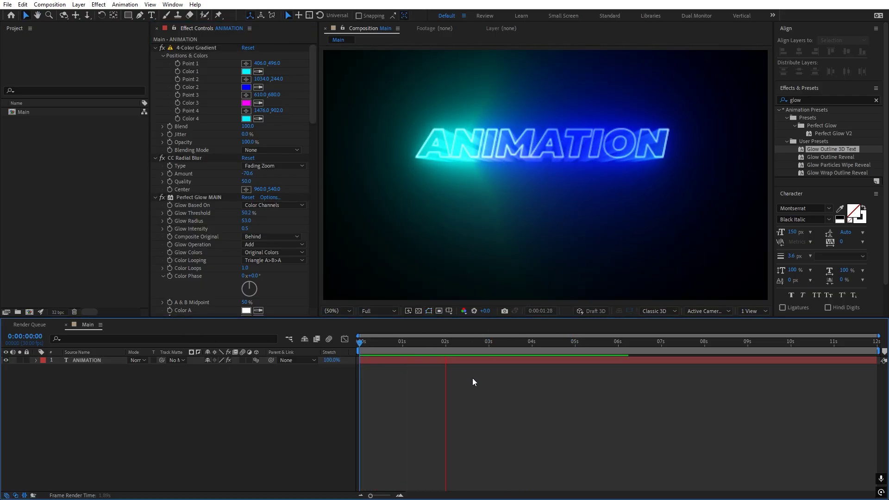
left_click(497, 345)
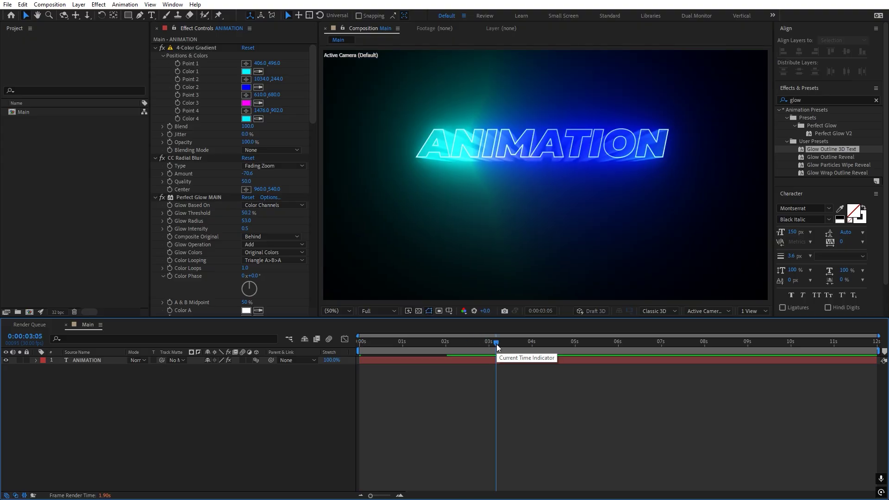